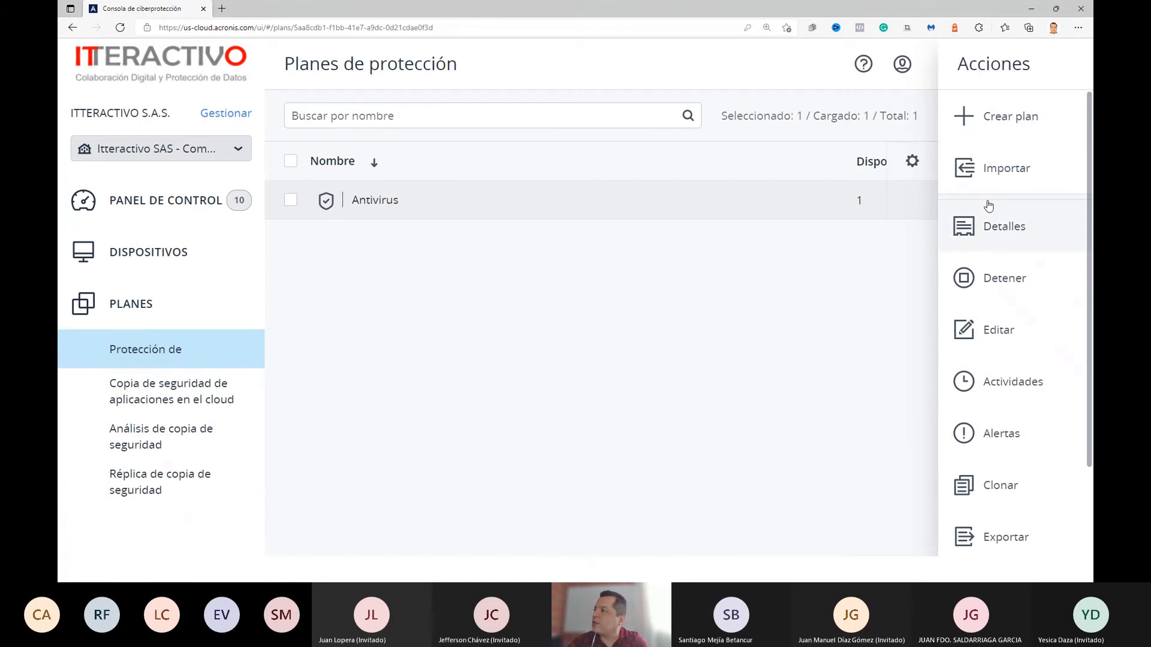
Review the Antivirus plan's antivirus and antimalware protection settings in its details
left_click(993, 240)
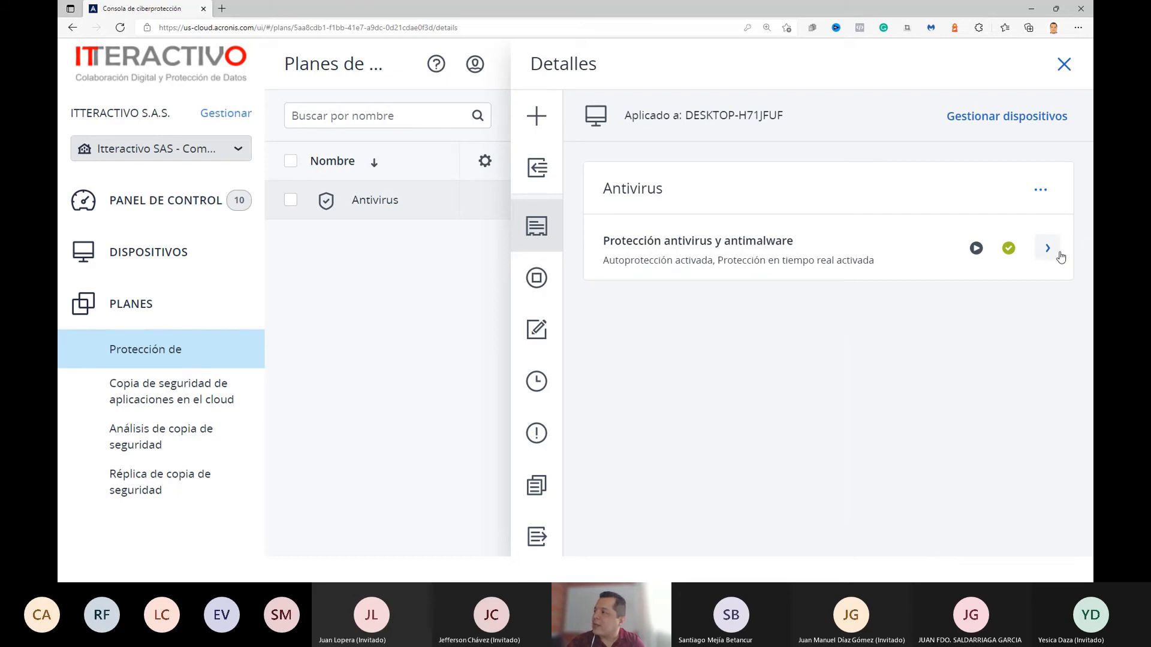
left_click(1048, 247)
scroll(842, 294, "down", 1)
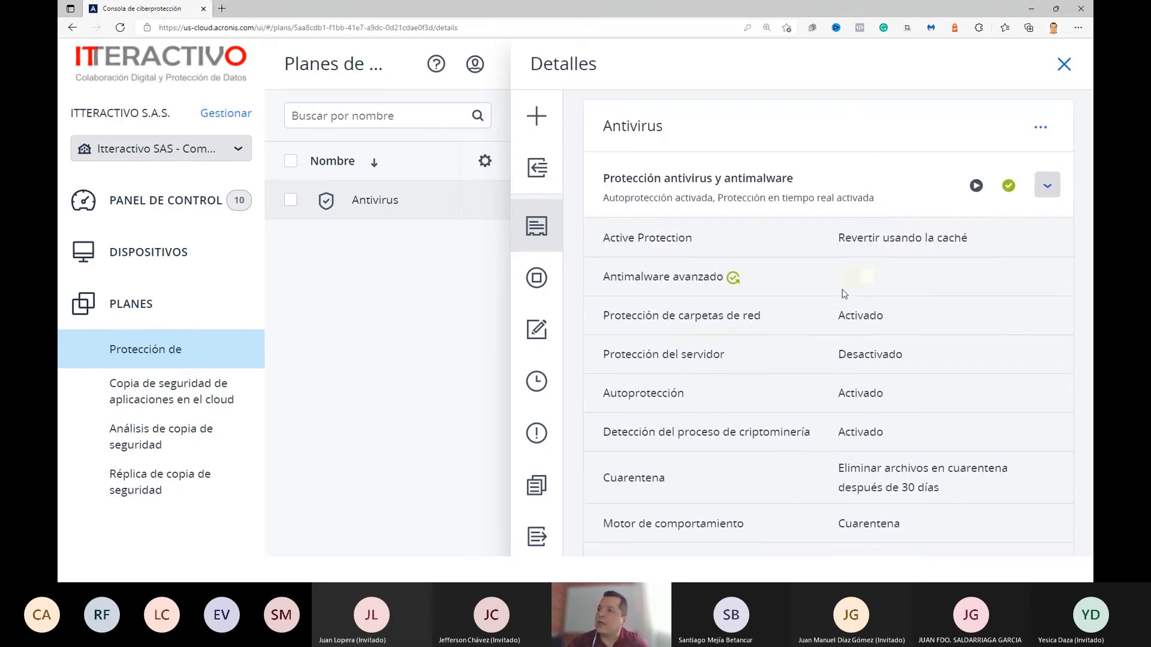
left_click(1064, 64)
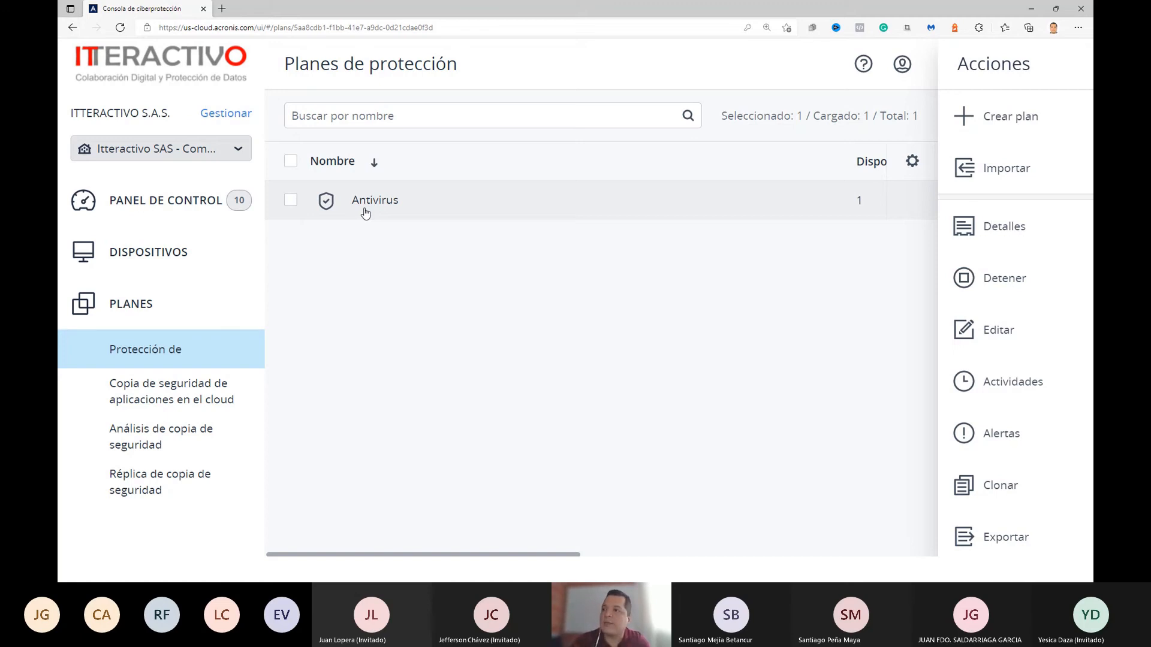
Start a new protection plan and look over the protection modules it offers
left_click(969, 139)
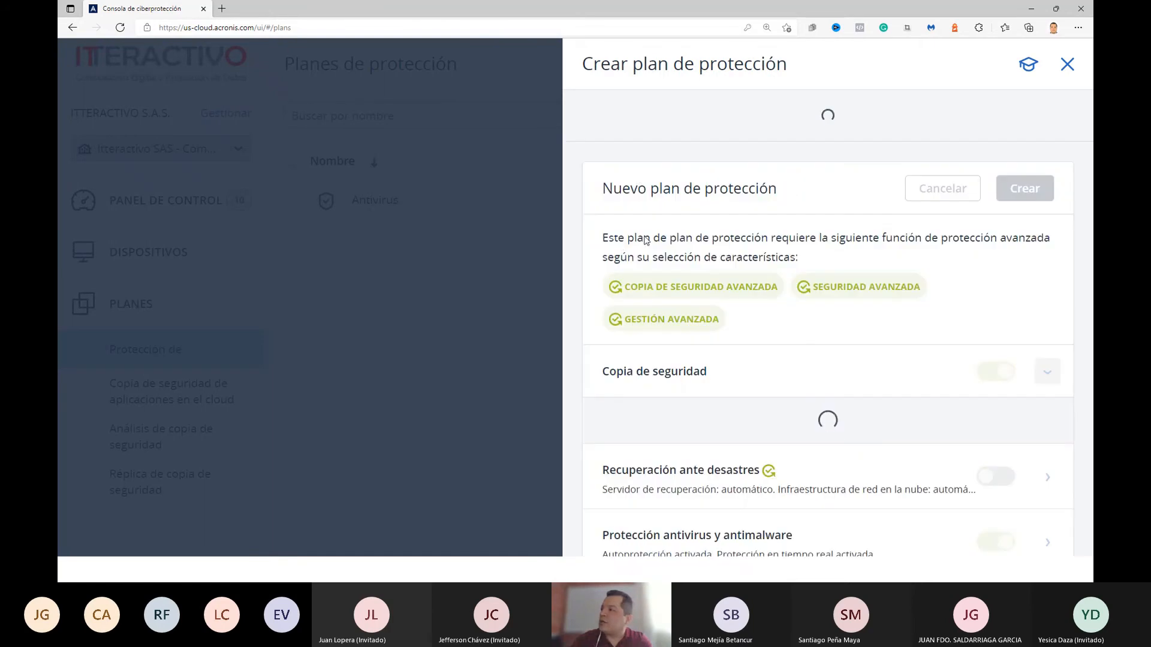
scroll(688, 339, "down", 2)
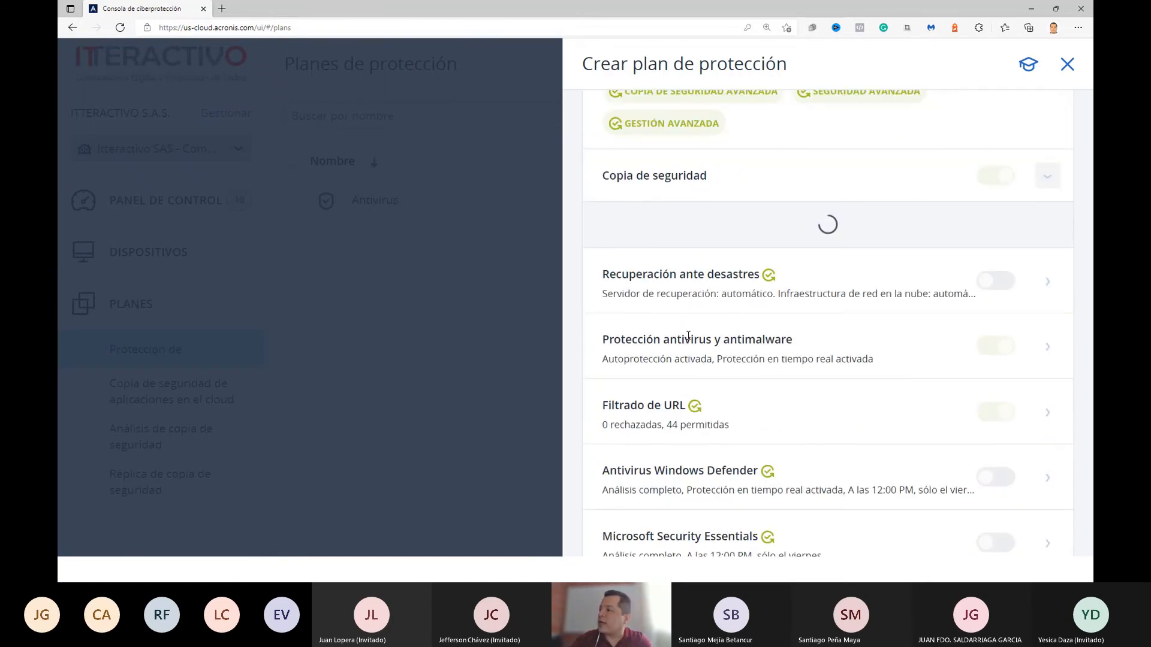
scroll(687, 339, "down", 2)
scroll(688, 339, "down", 1)
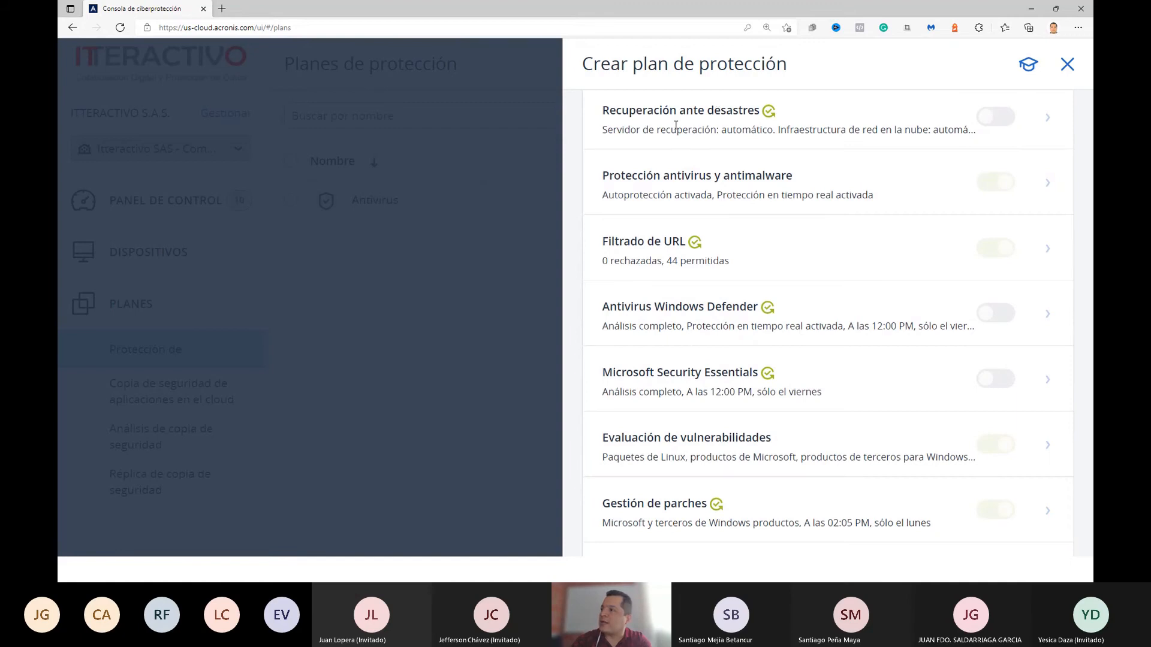
scroll(676, 127, "up", 2)
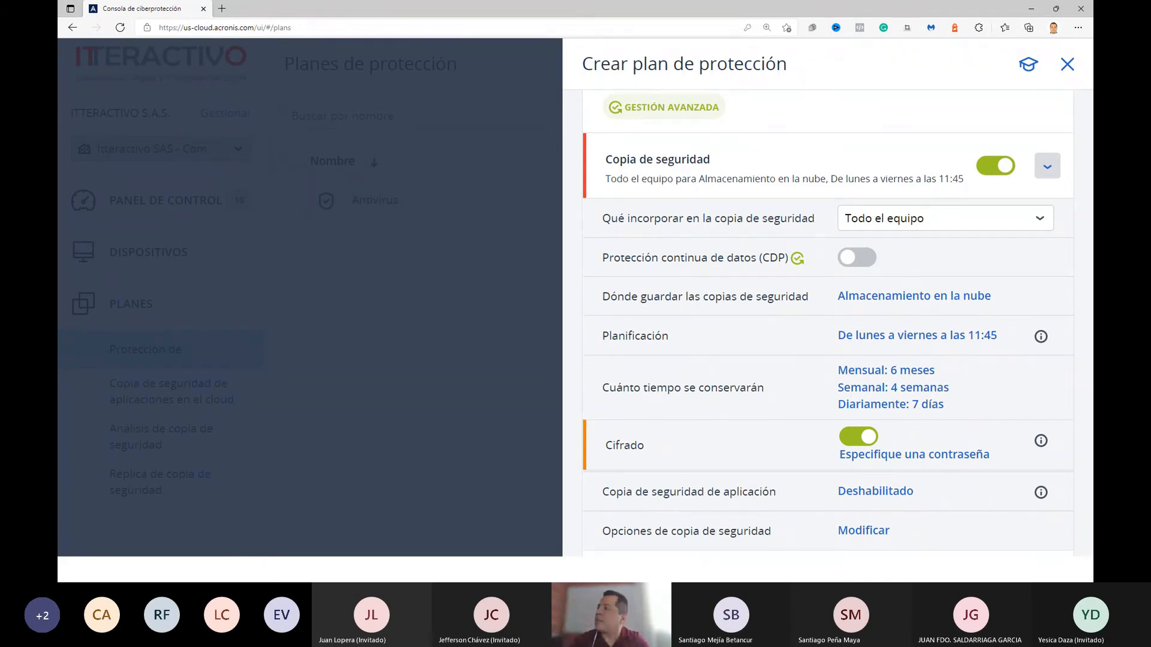
Turn on continuous data protection (CDP) in the new plan's backup settings
scroll(810, 252, "down", 1)
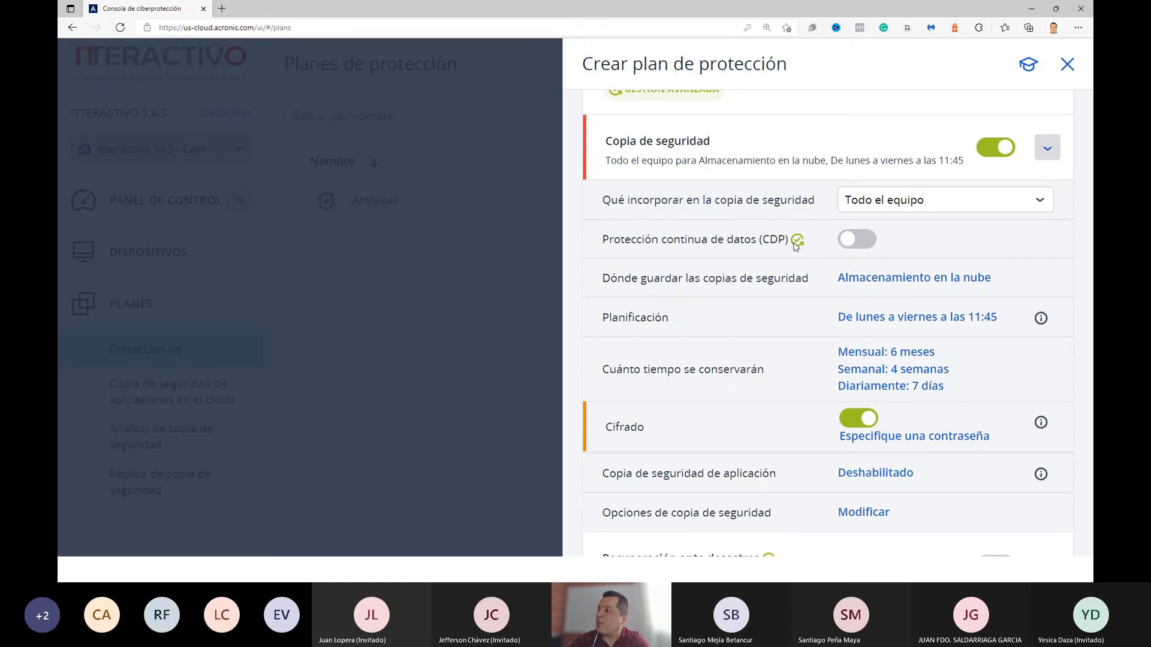
left_click_drag(764, 240, 787, 242)
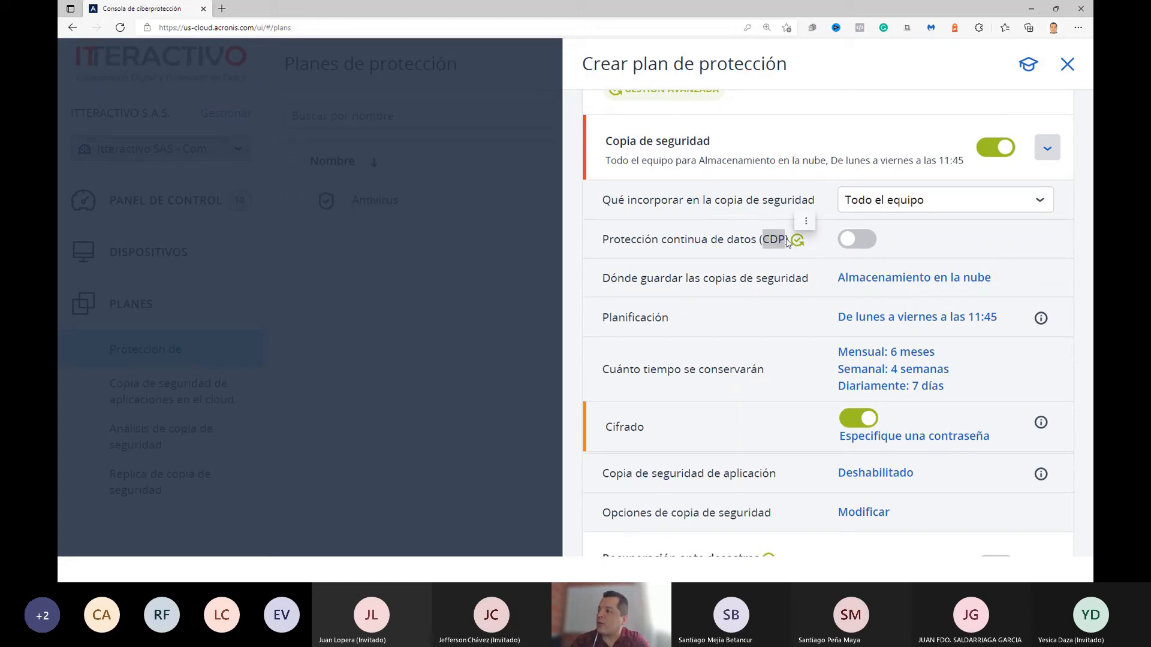
left_click(858, 243)
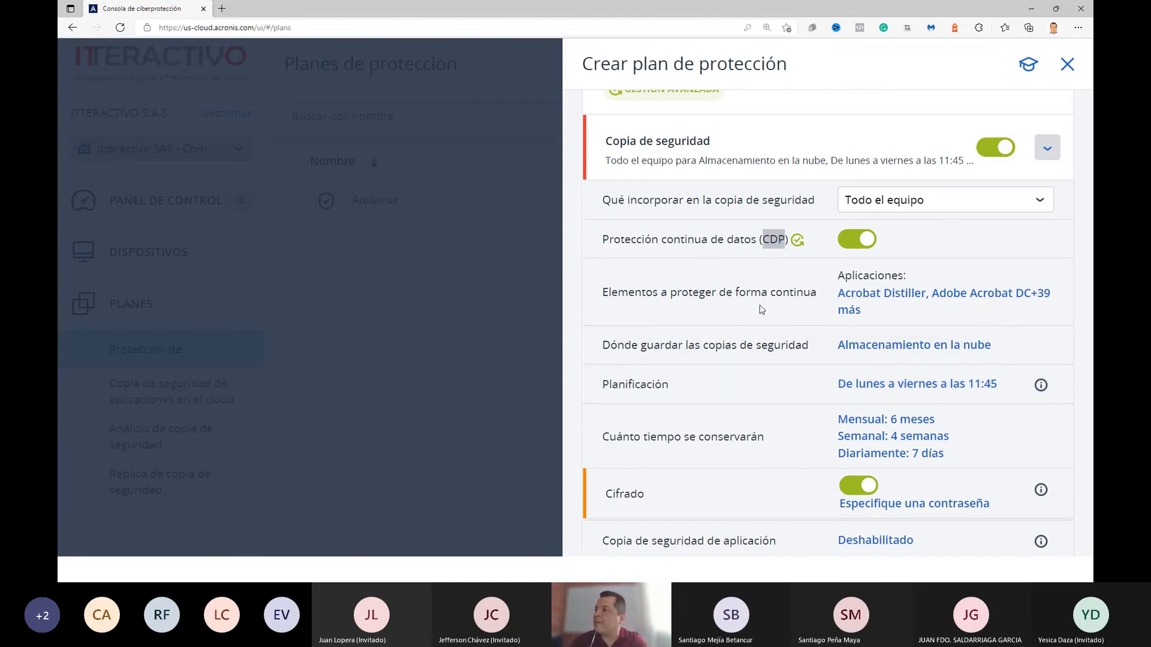
Examine the application categories and custom application path format for continuously protected items, and leave without applying changes
left_click_drag(699, 294, 806, 294)
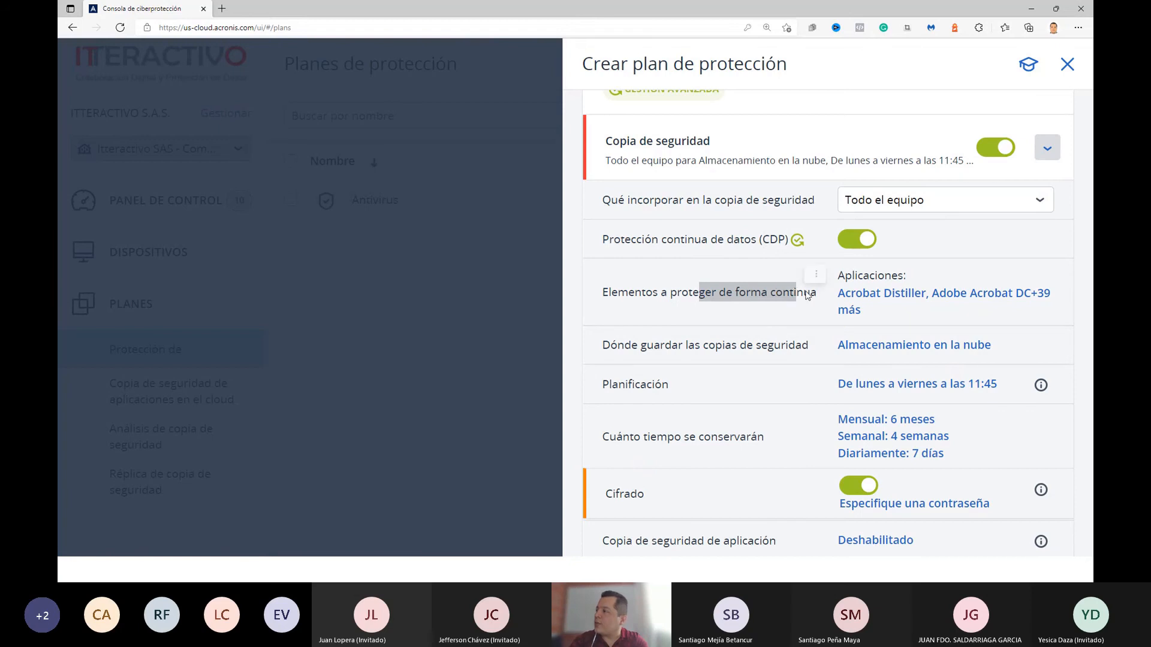
left_click(863, 303)
scroll(686, 335, "down", 3)
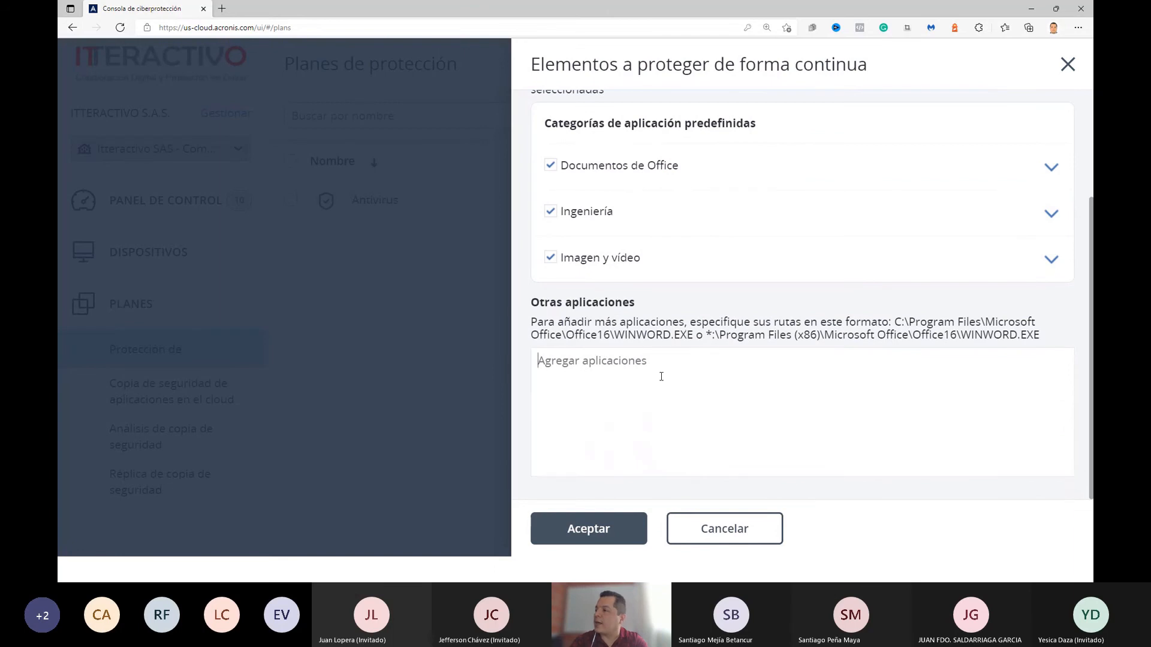
left_click_drag(705, 335, 531, 336)
left_click(689, 537)
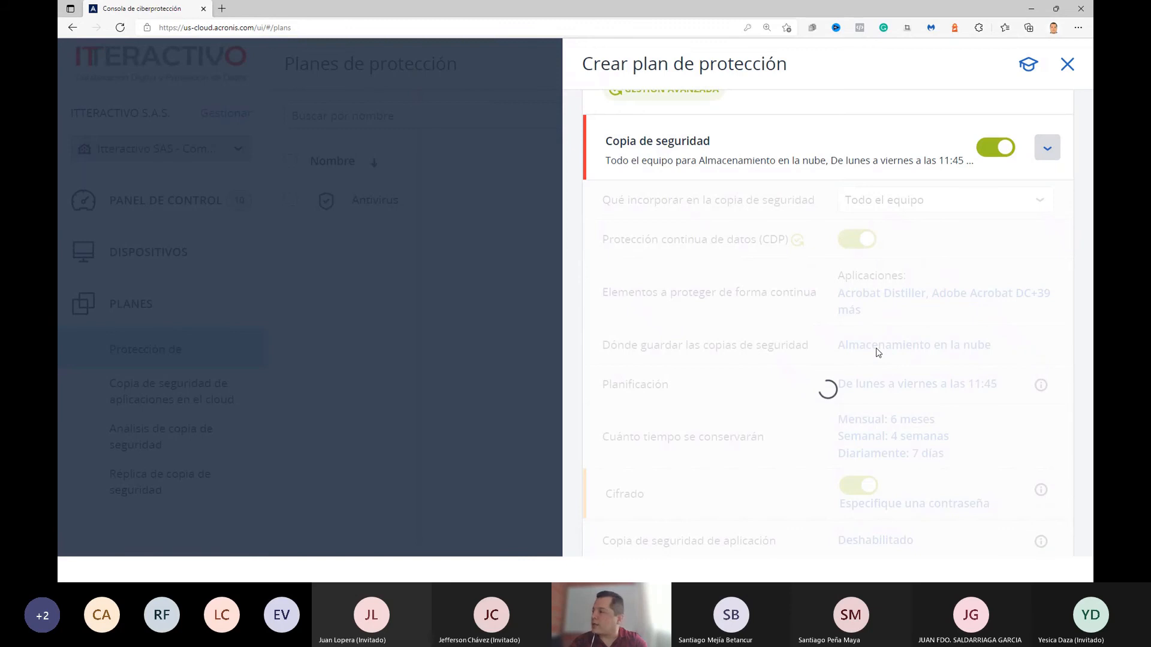
Check the available backup storage locations and look over the remaining backup settings
left_click(879, 278)
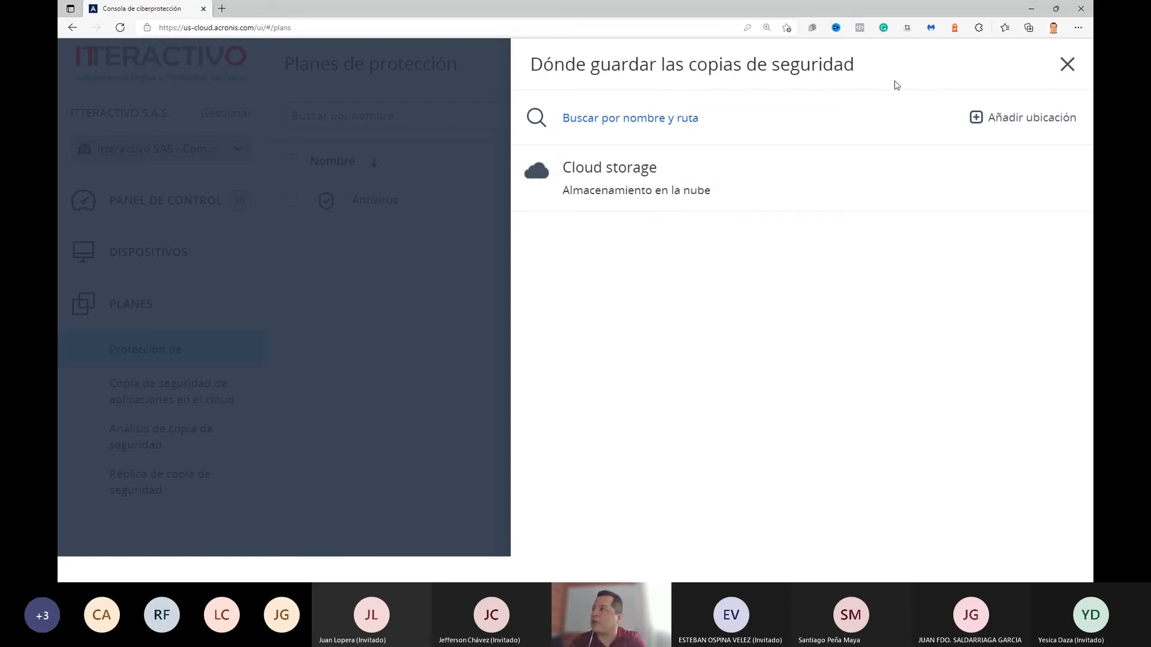
left_click(1071, 68)
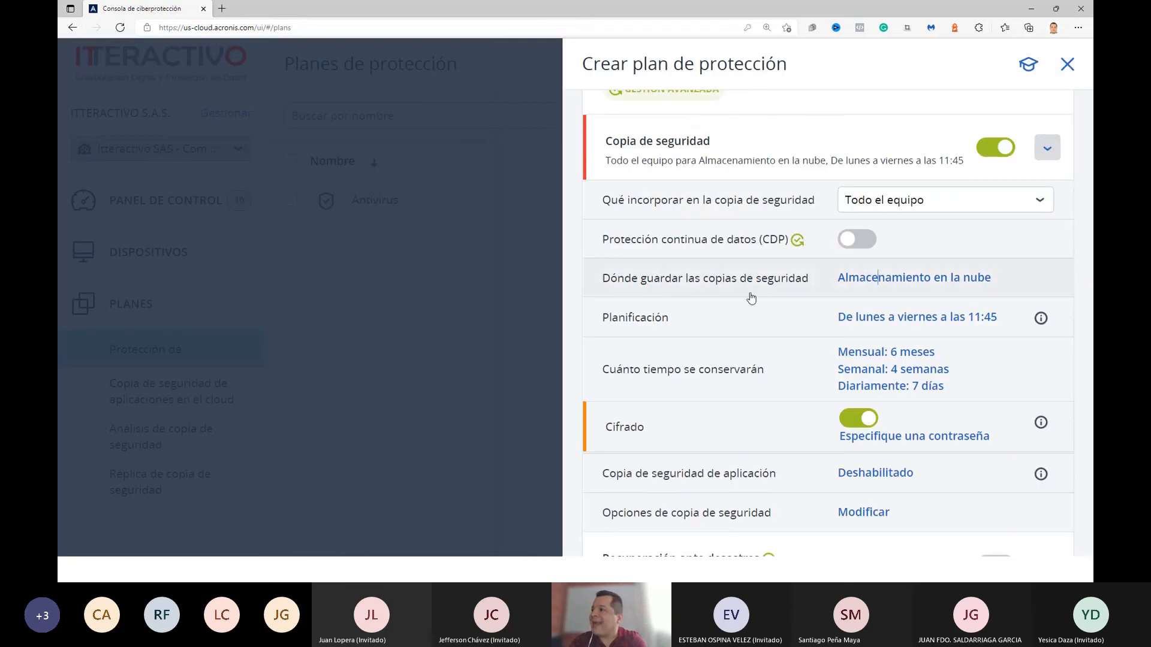
scroll(751, 298, "down", 1)
scroll(751, 298, "down", 2)
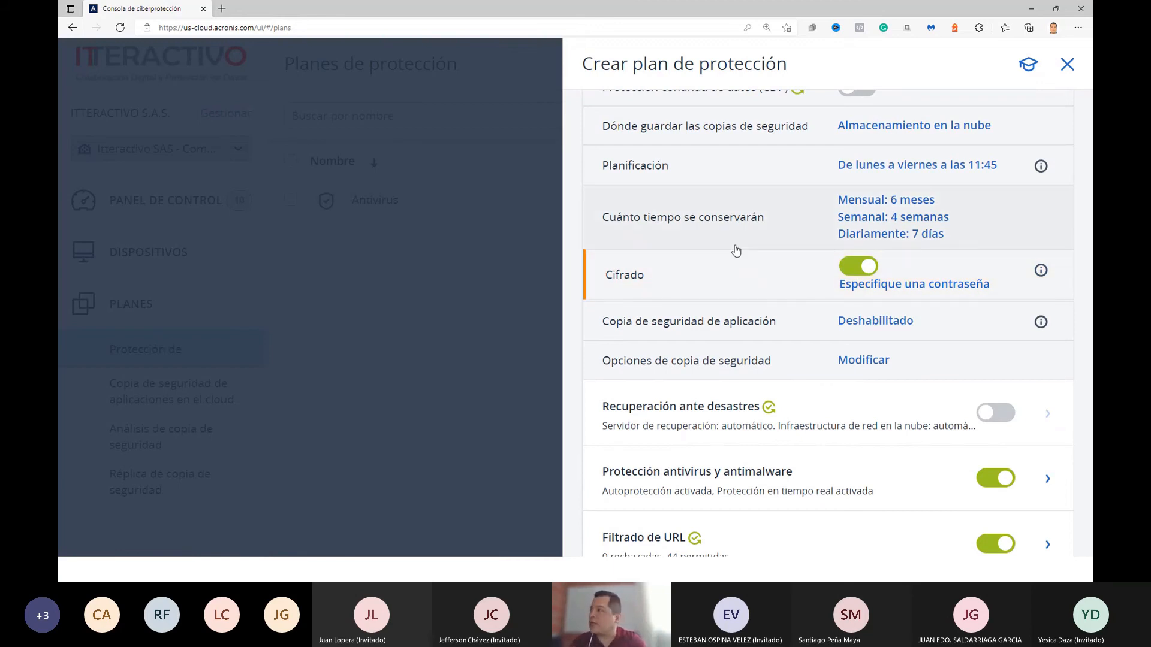
Expand the new plan's antivirus and antimalware protection module and examine its settings
scroll(737, 250, "down", 3)
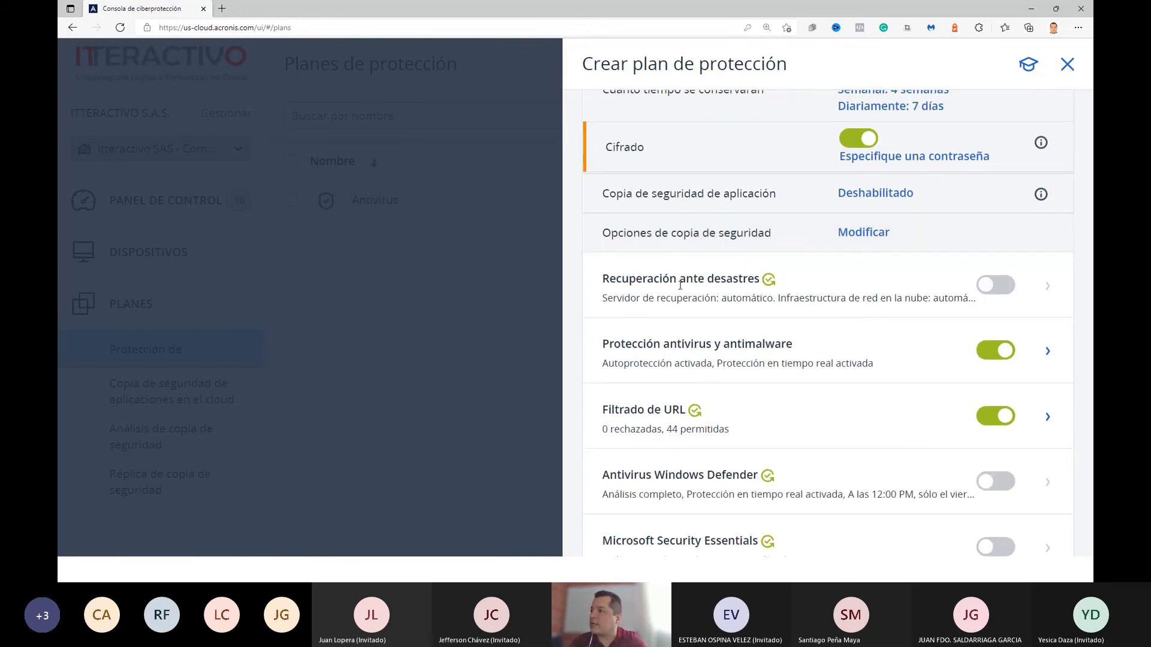
left_click(650, 349)
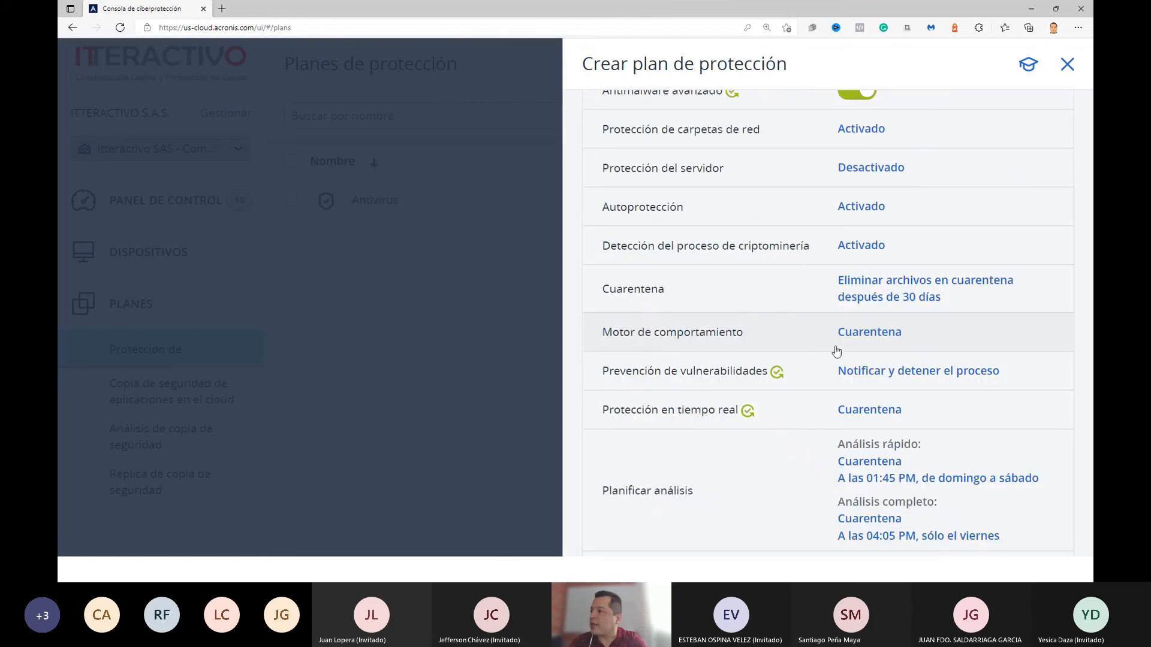
scroll(758, 189, "up", 1)
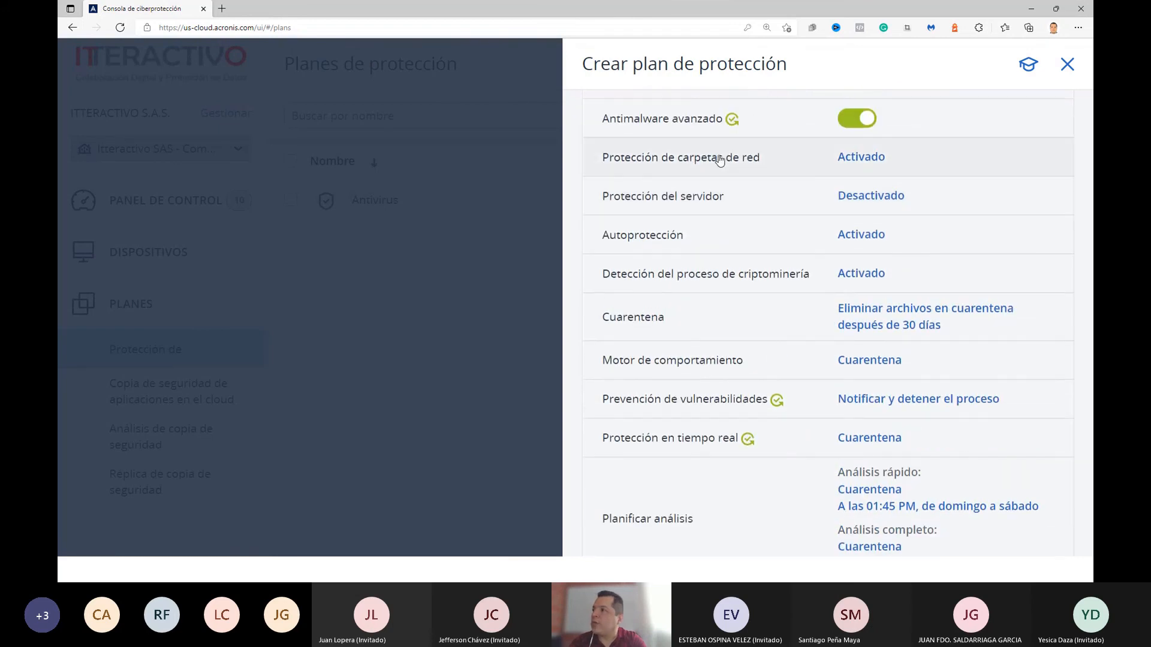
scroll(681, 150, "up", 2)
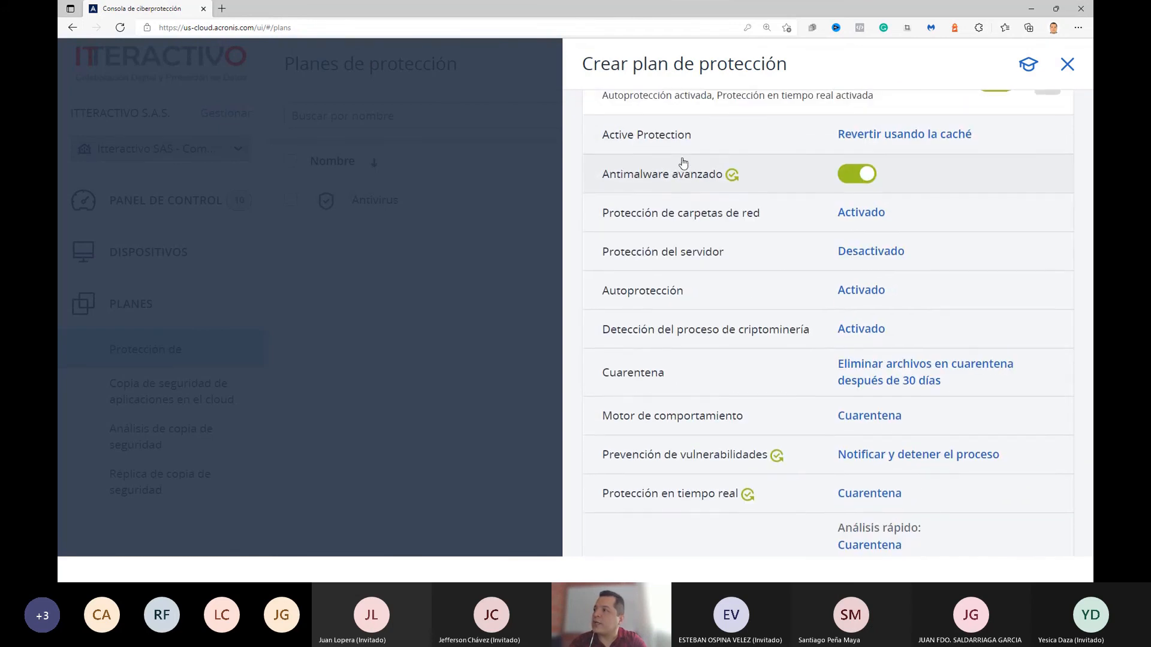
Read the Active Protection ransomware description and its detection actions, and cancel without changes
left_click(913, 137)
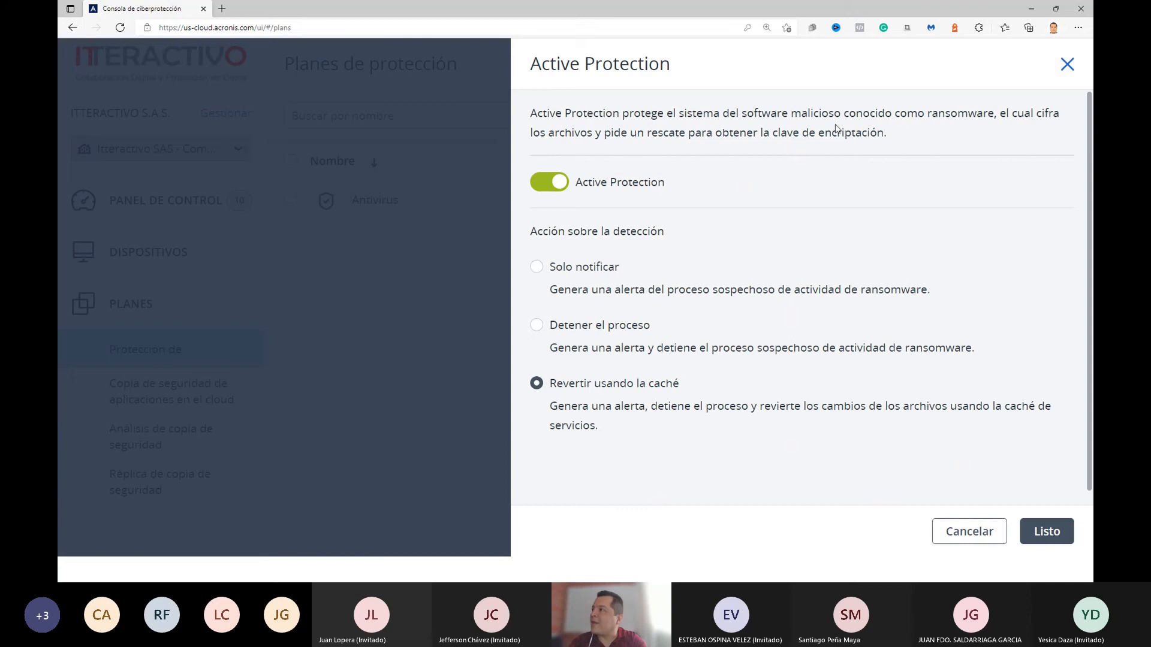
left_click_drag(683, 114, 878, 119)
left_click(765, 142)
left_click(617, 146)
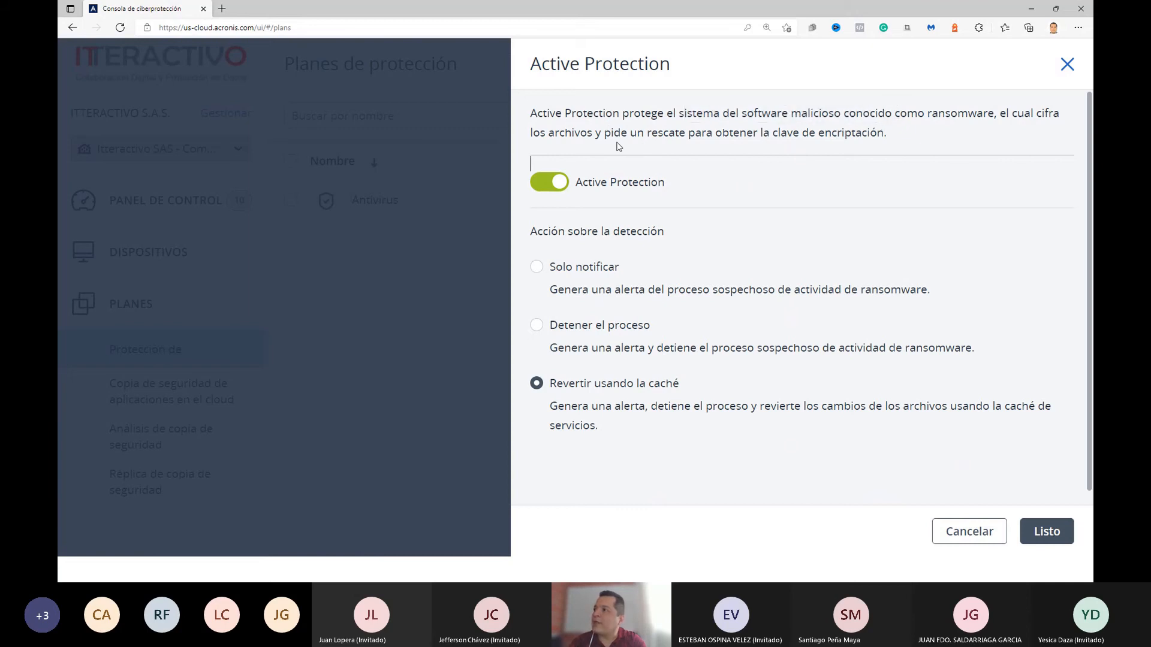
left_click_drag(602, 132, 614, 132)
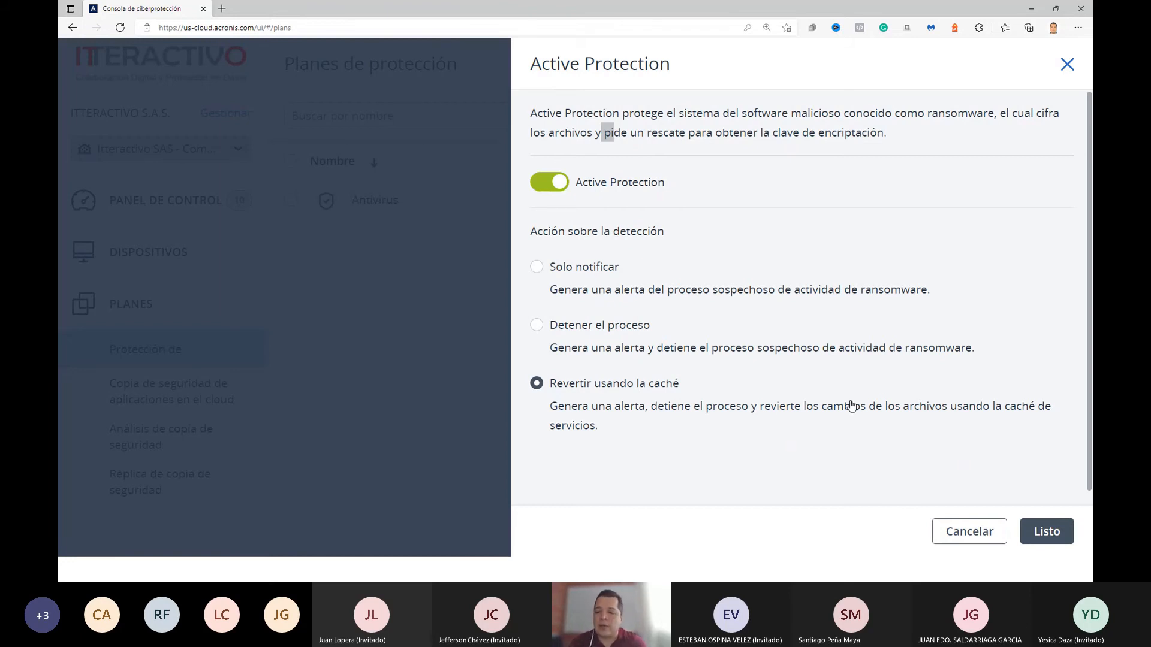
left_click(960, 531)
Review the remaining antivirus settings, from server protection to scheduled scans and exclusions, and collapse the module
scroll(699, 306, "down", 3)
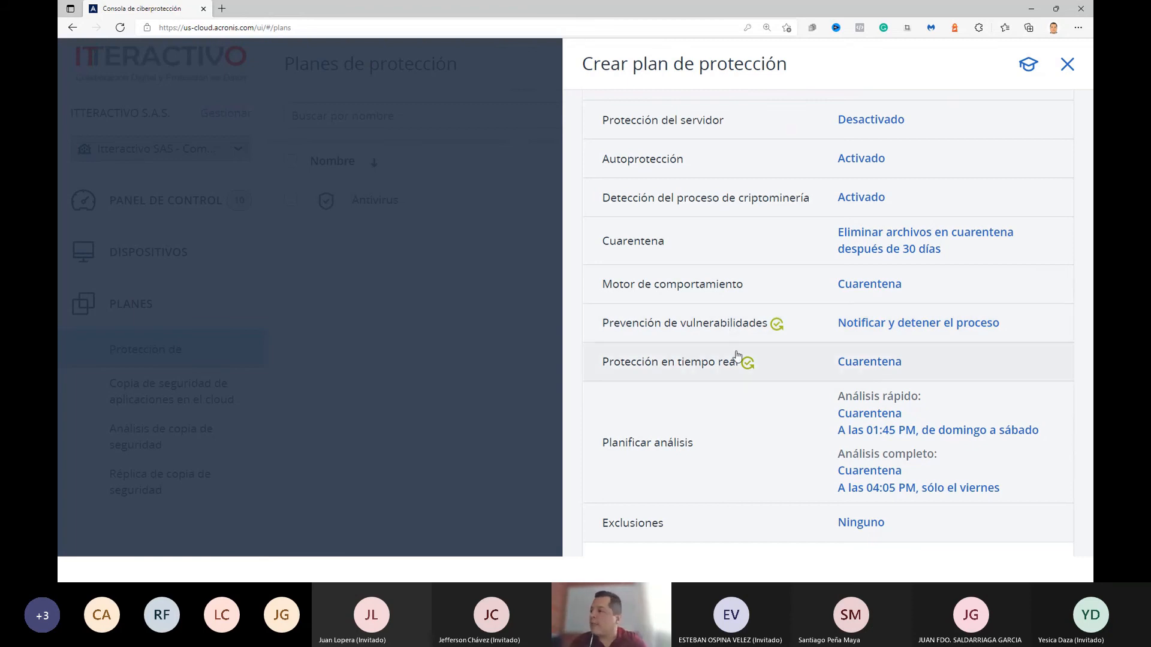
scroll(740, 364, "down", 2)
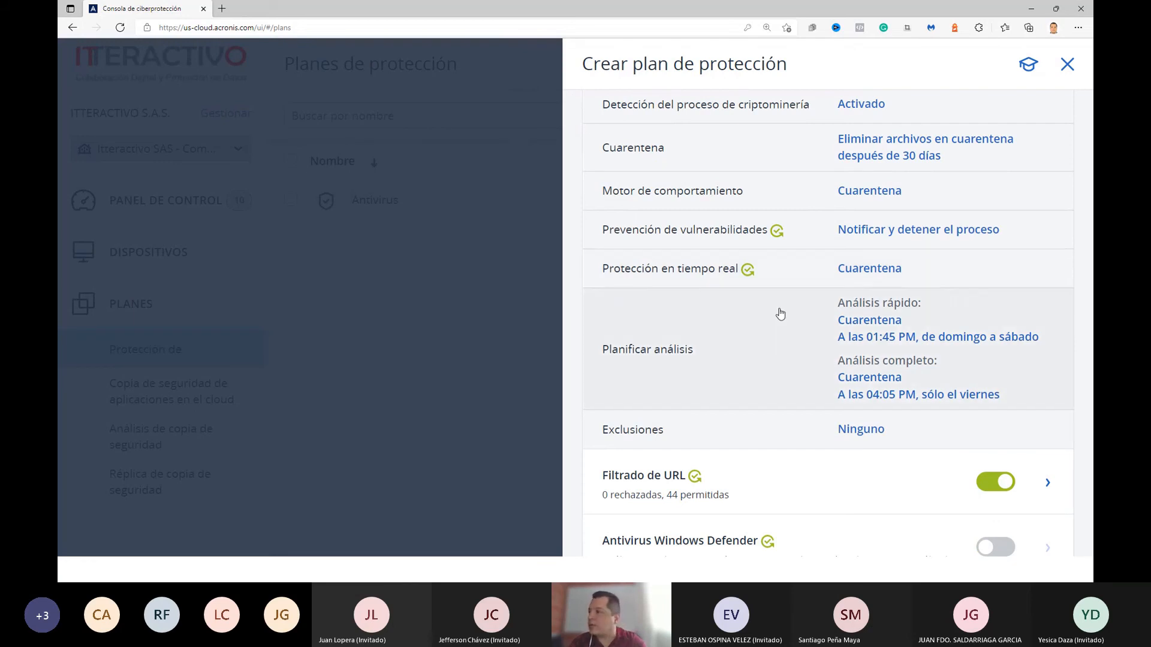
scroll(776, 319, "up", 1)
scroll(776, 322, "up", 1)
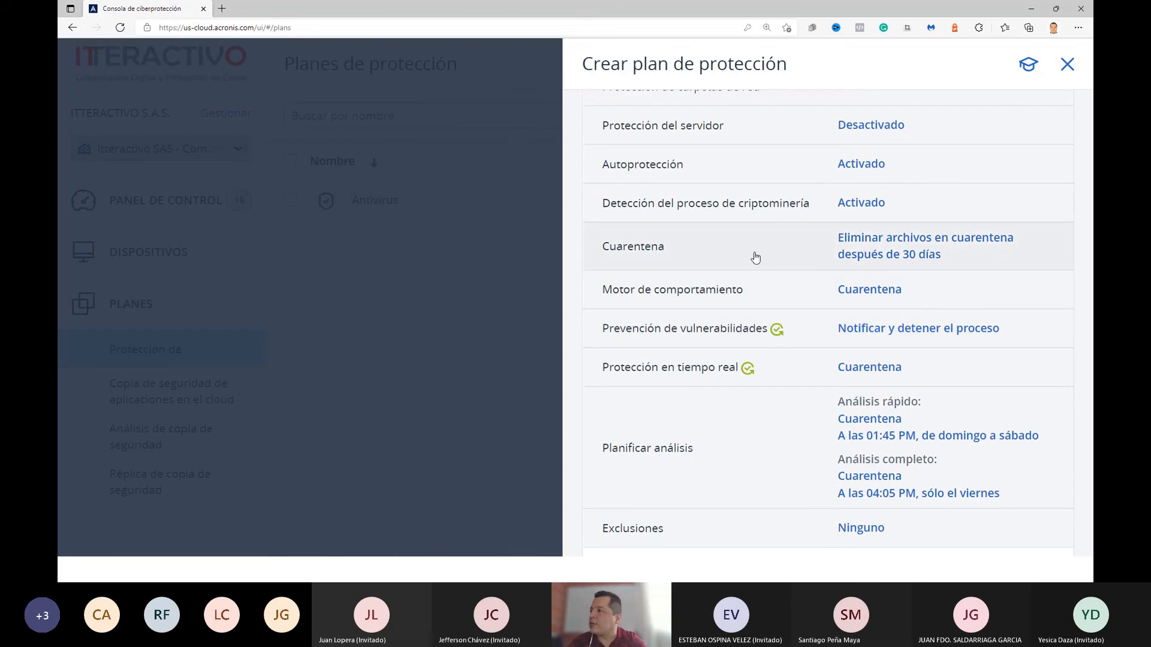
scroll(750, 312, "up", 1)
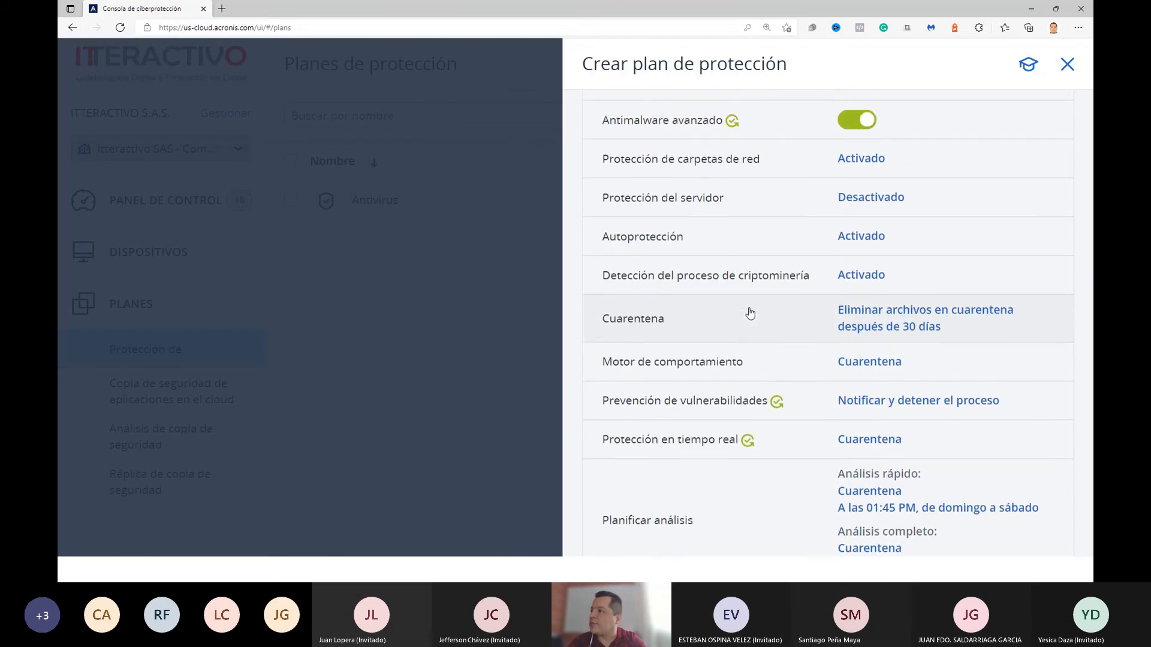
scroll(748, 313, "up", 3)
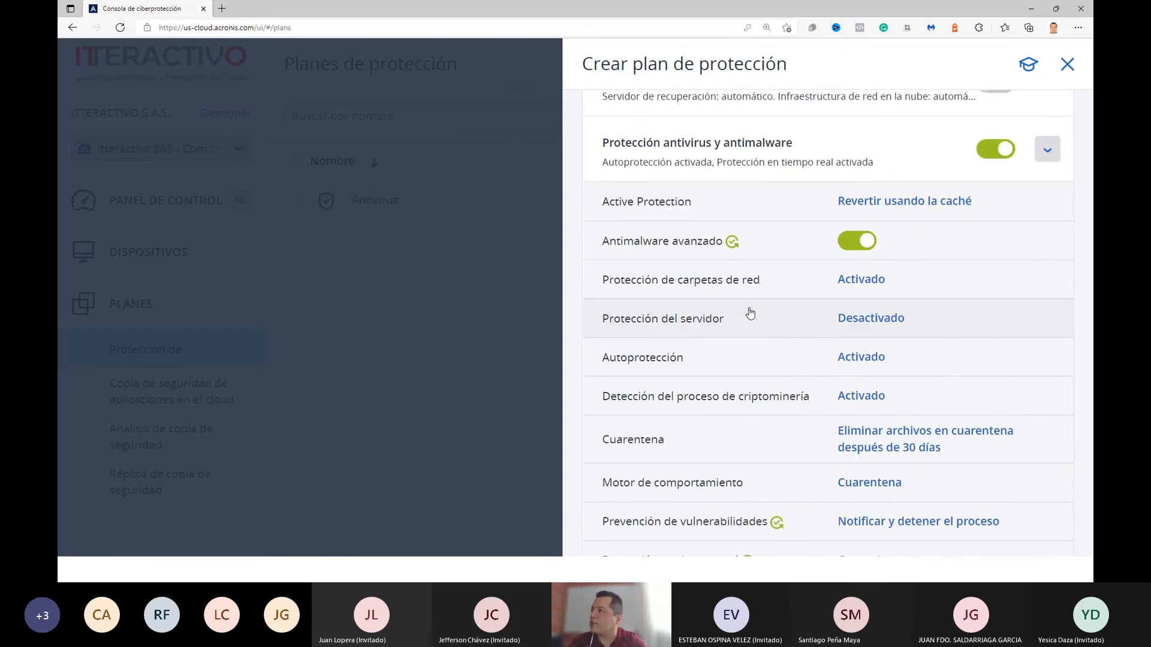
left_click(1058, 156)
Examine the Windows Defender Antivirus and Microsoft Security Essentials modules, including the advanced feature note on Security Essentials
scroll(720, 228, "down", 1)
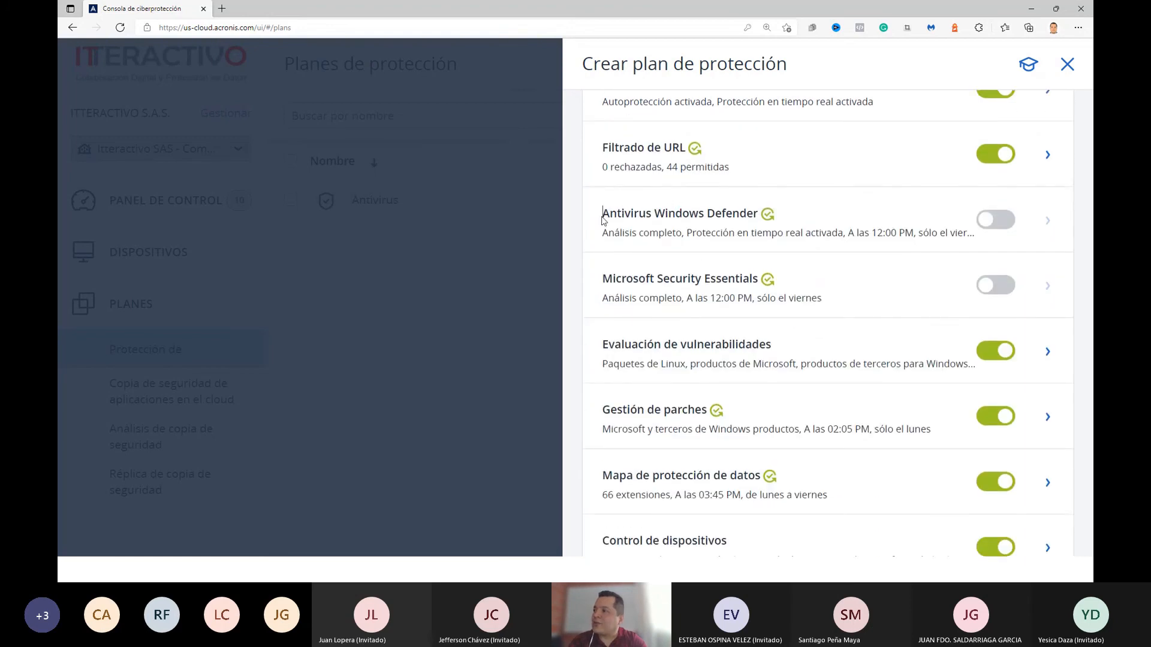
left_click_drag(603, 217, 757, 221)
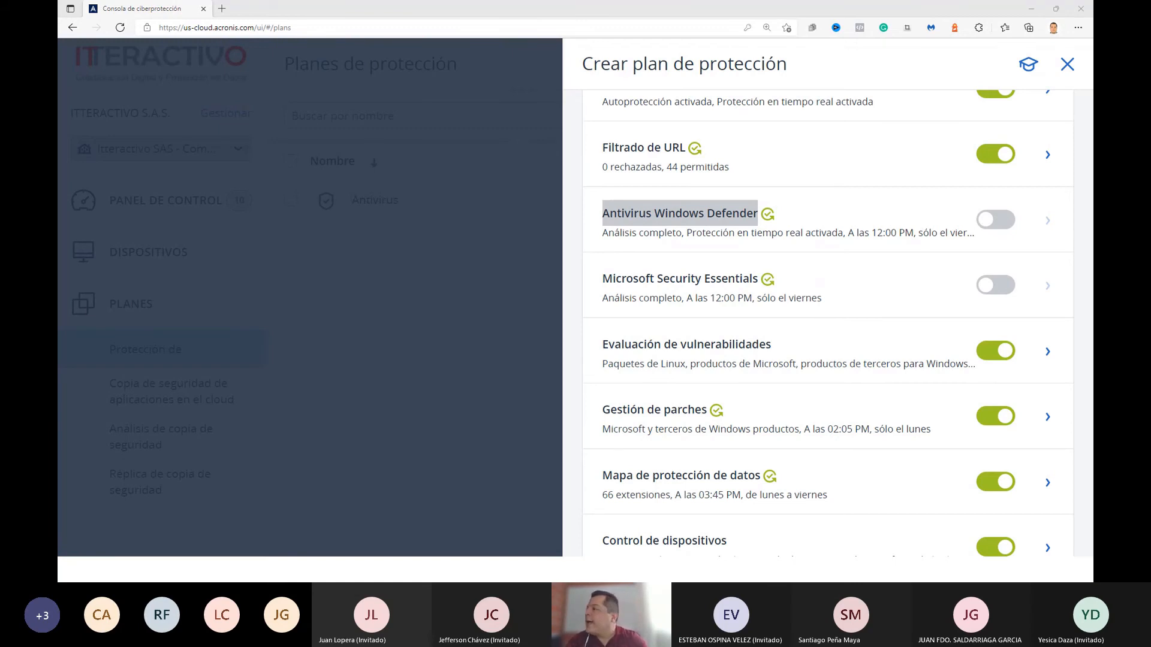
left_click_drag(663, 279, 758, 285)
left_click(742, 294)
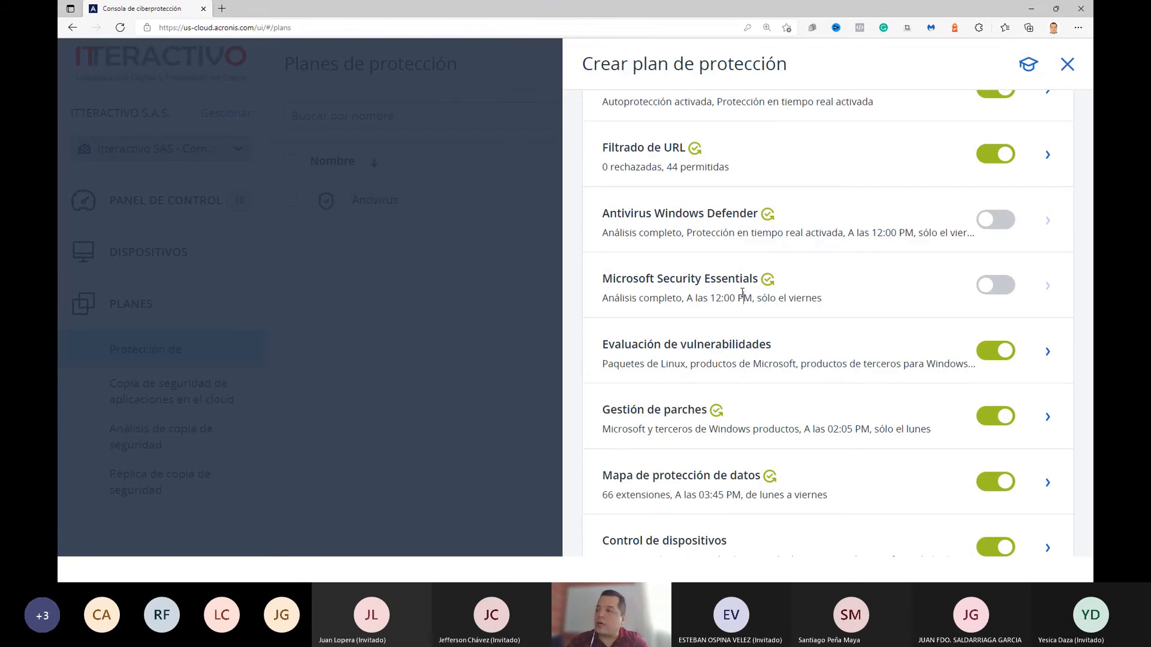
left_click_drag(662, 278, 767, 283)
mouse_move(767, 283)
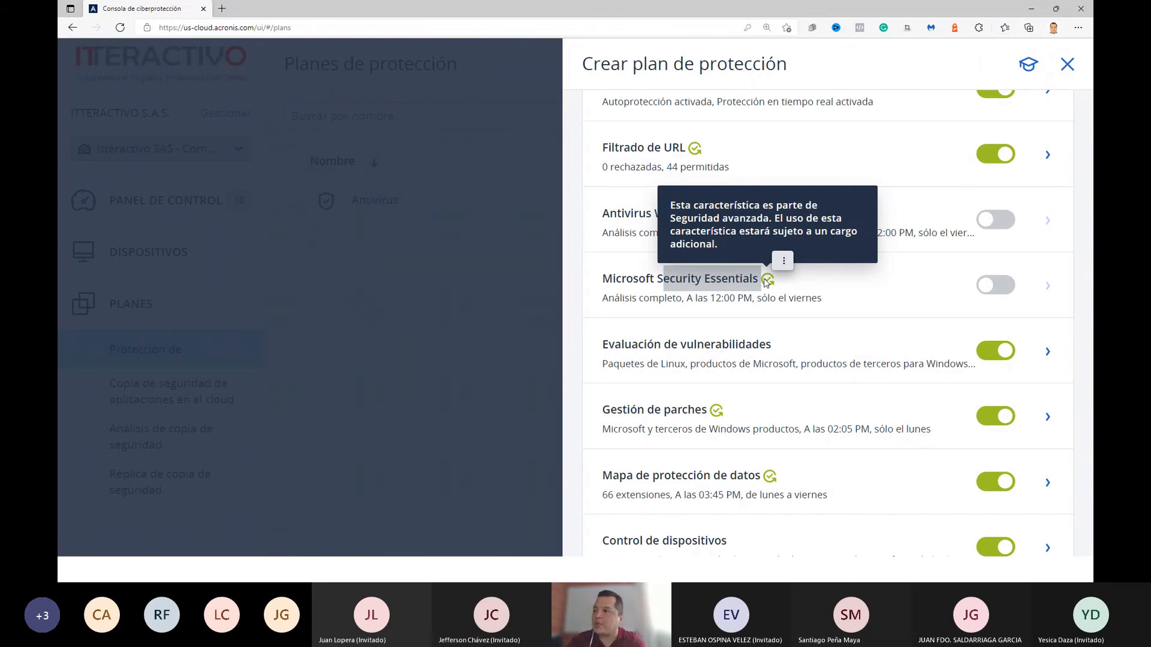
left_click(734, 302)
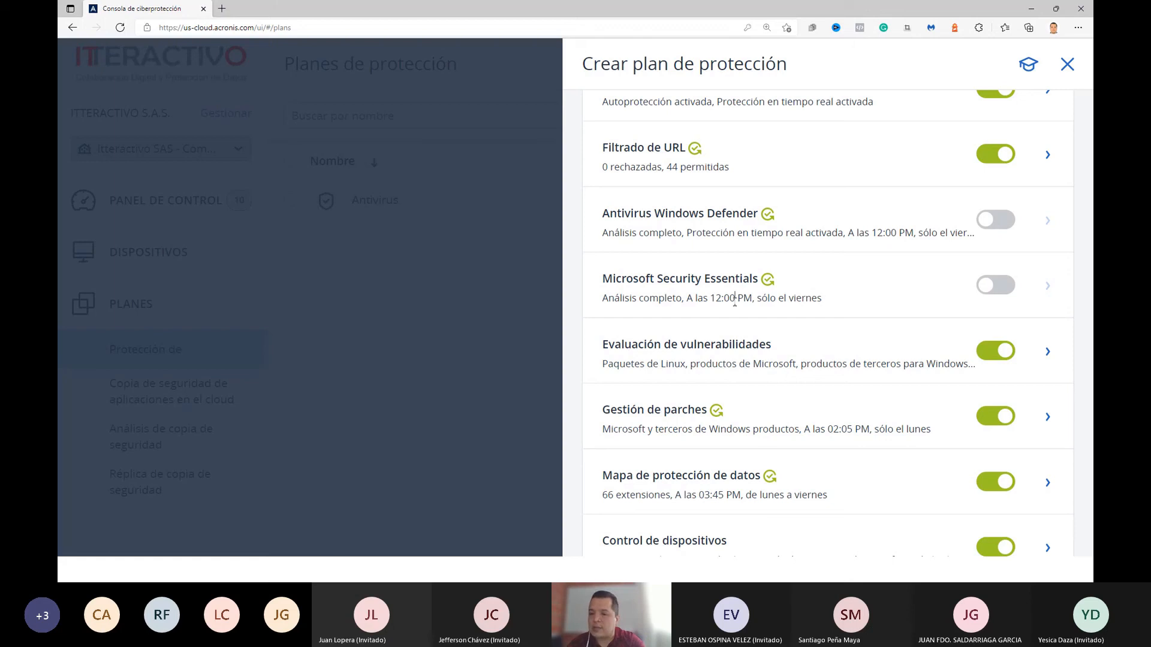
Expand the vulnerability assessment module to view its scope and schedule
scroll(739, 371, "down", 1)
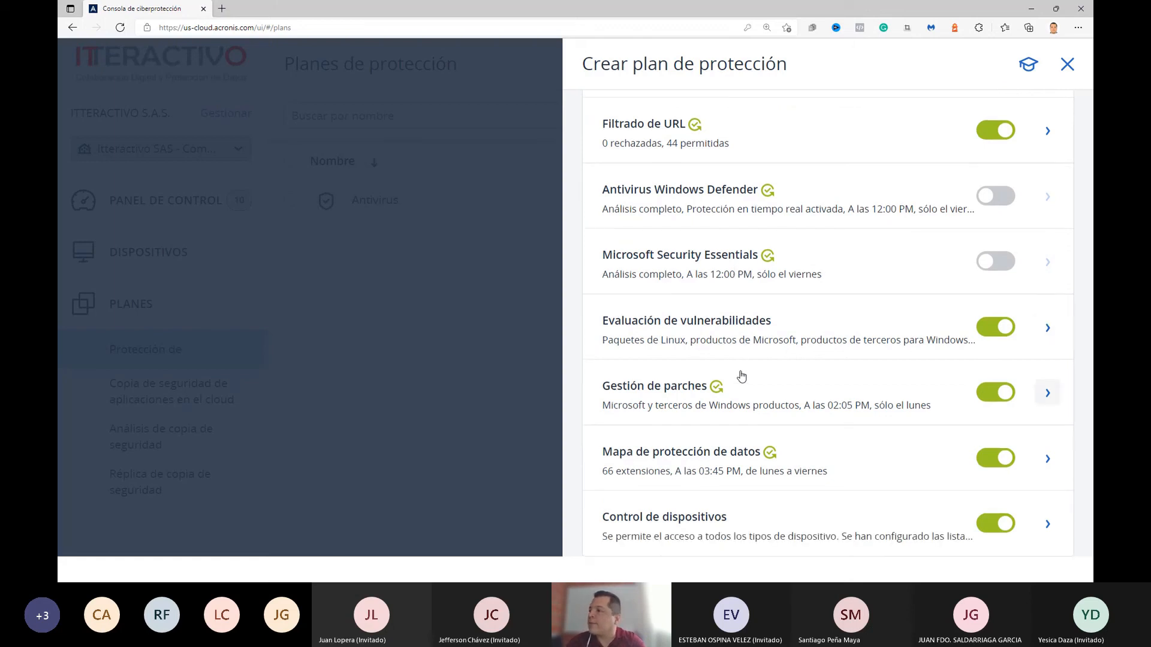
left_click_drag(603, 324, 773, 330)
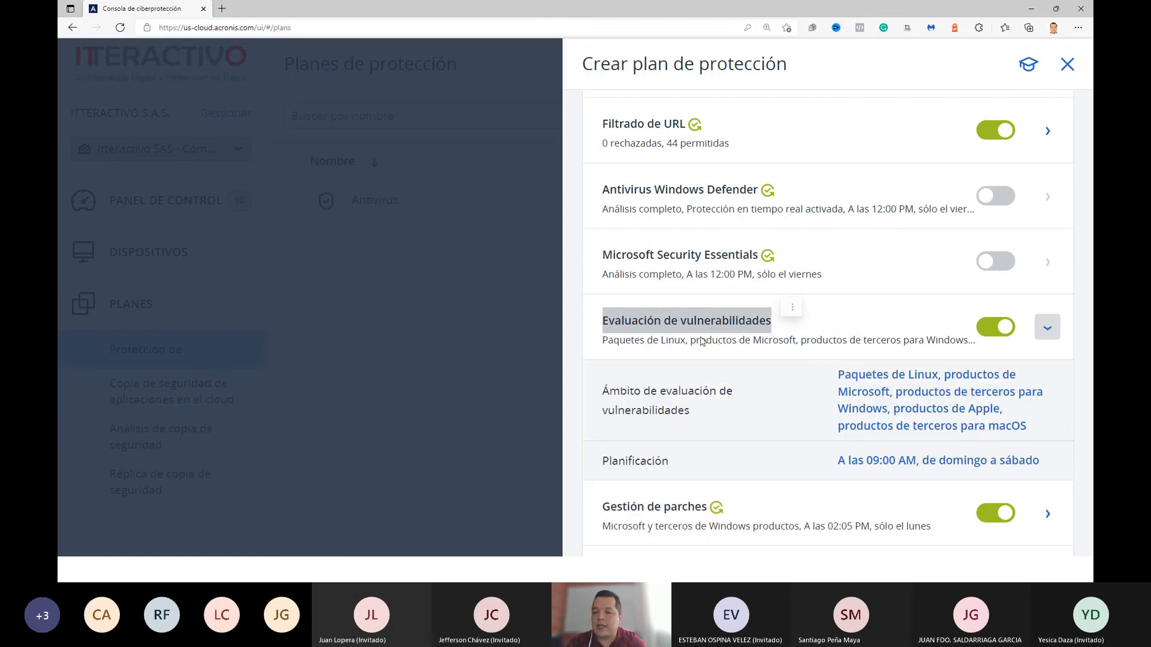
Close the new protection plan panel and discard its unsaved changes
scroll(773, 383, "down", 1)
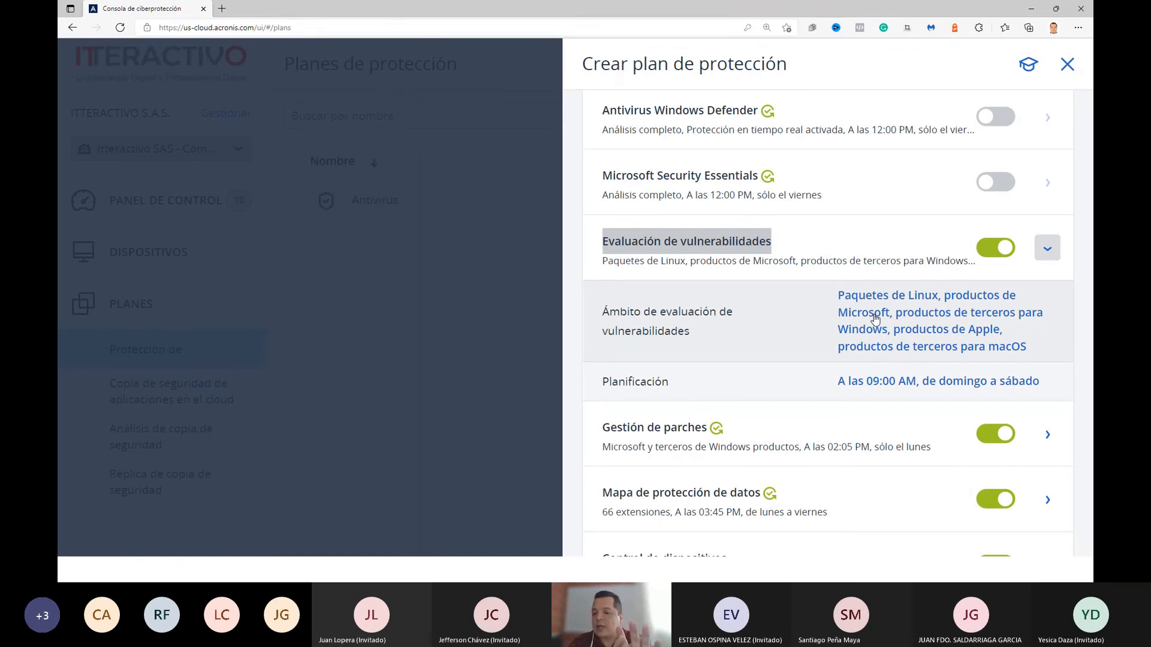
left_click(470, 284)
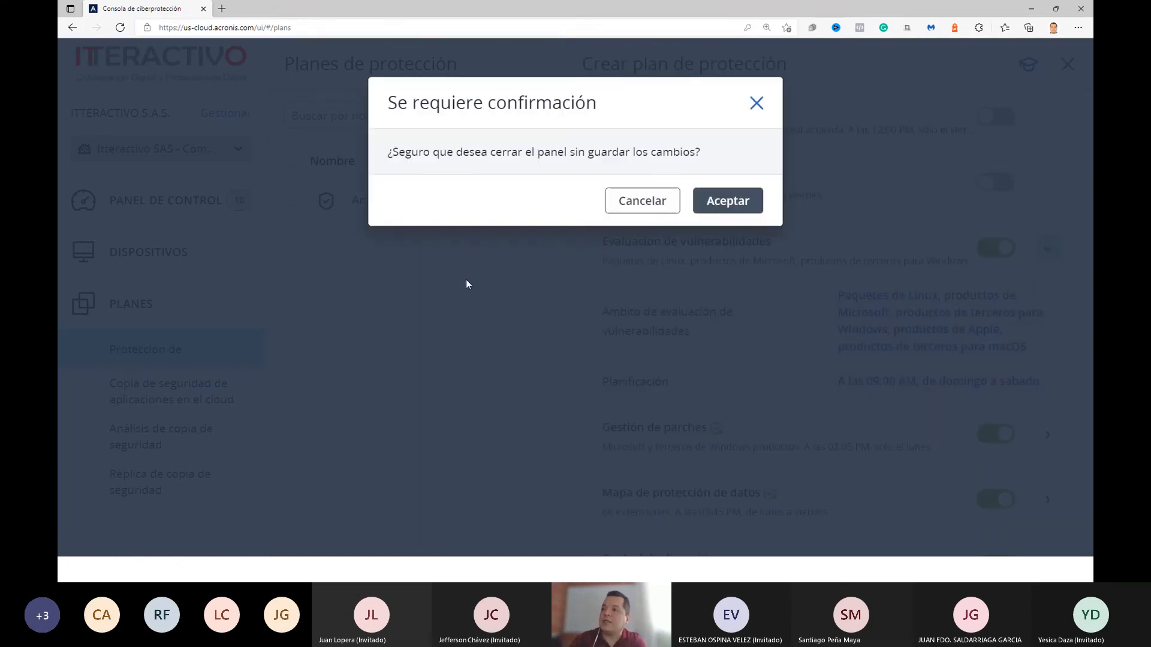
left_click(651, 211)
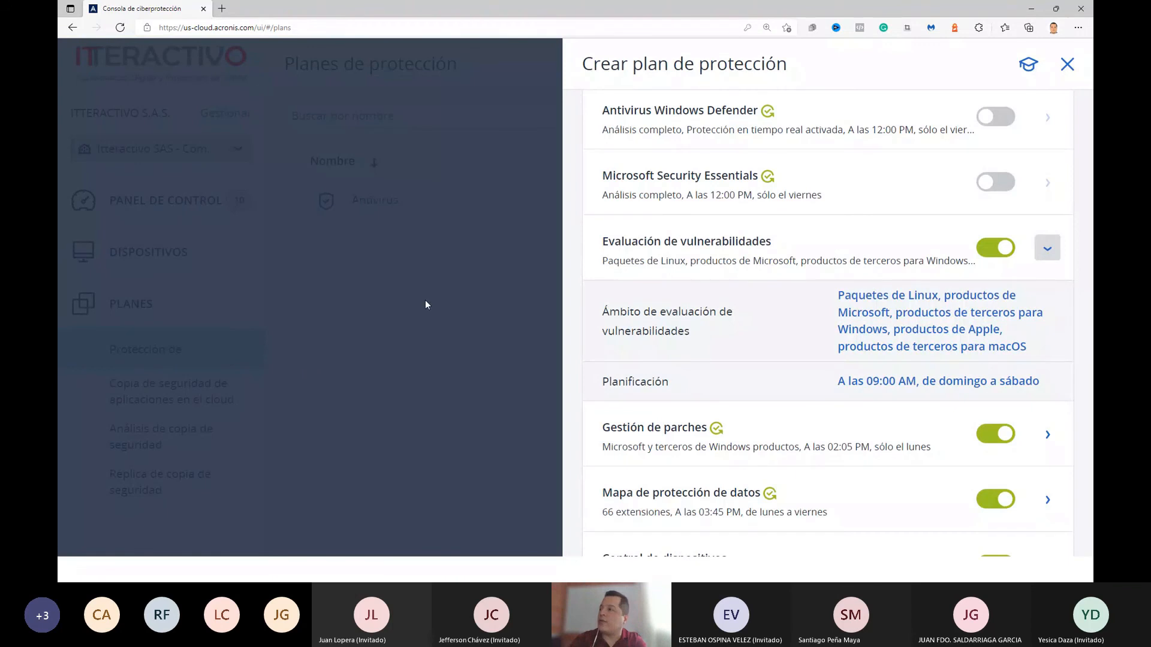
left_click(1067, 65)
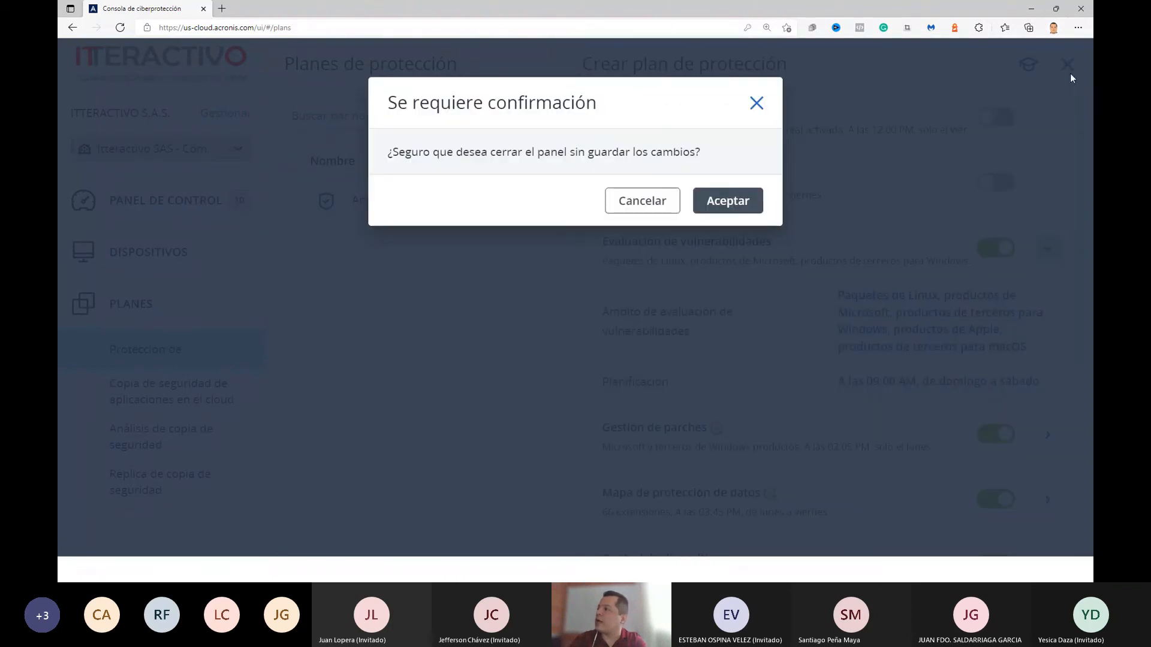
left_click(727, 200)
Look through the Devices section, visiting the data protection map and returning to the list of all devices
scroll(164, 389, "down", 1)
scroll(165, 389, "down", 6)
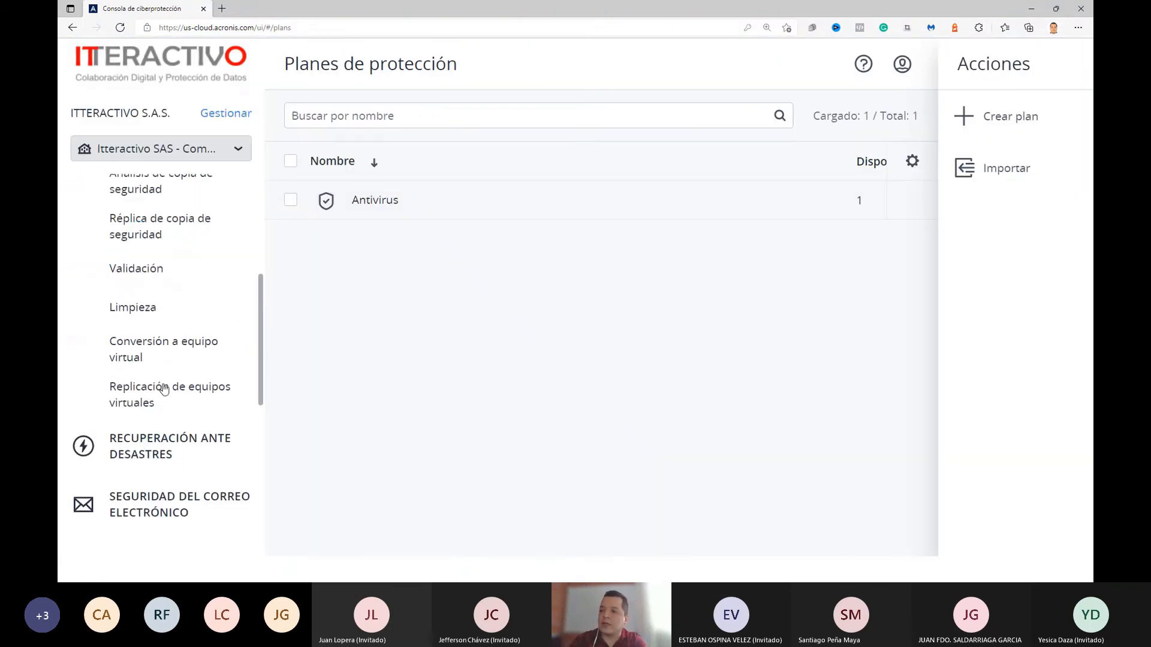
scroll(160, 412, "up", 8)
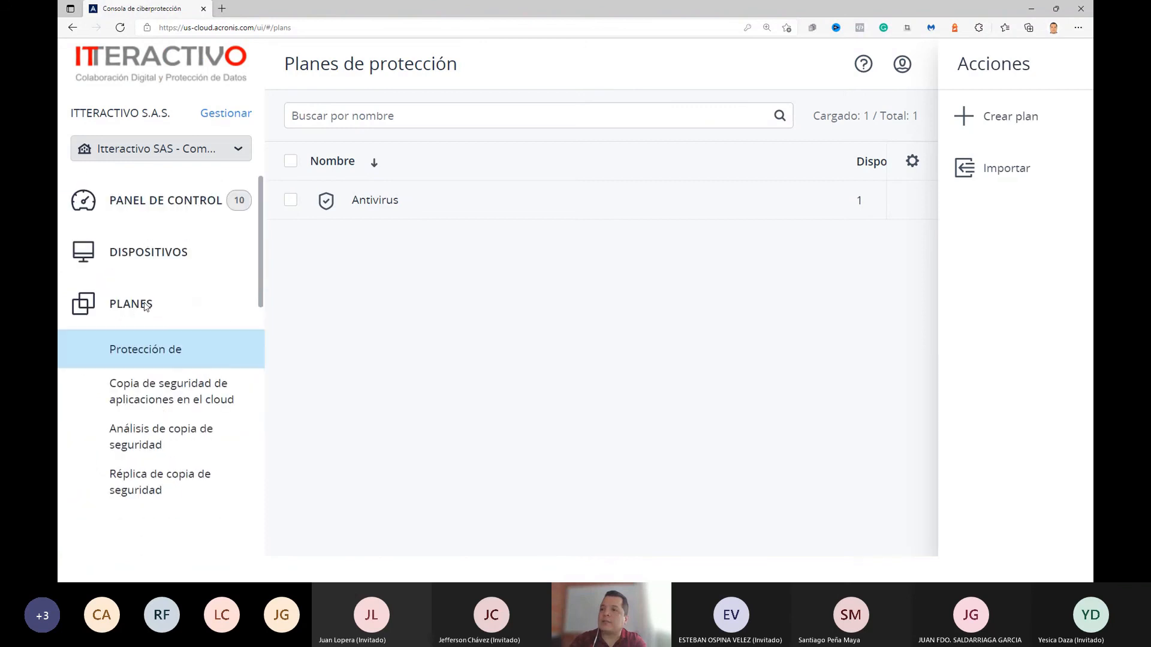
left_click(148, 252)
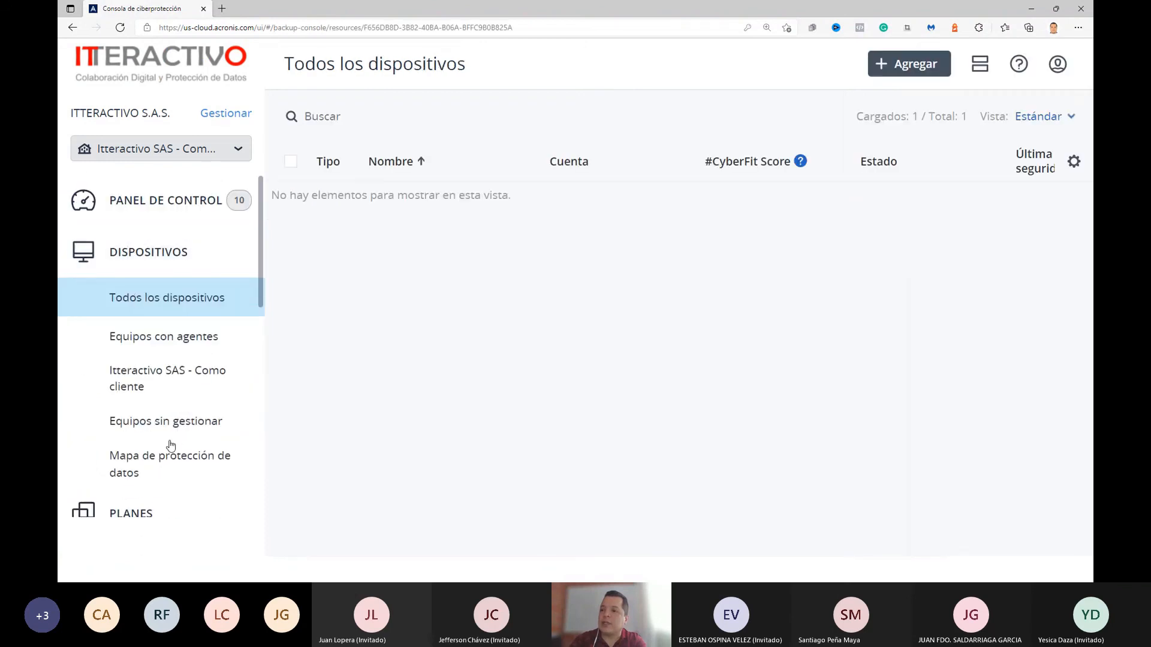
left_click(144, 459)
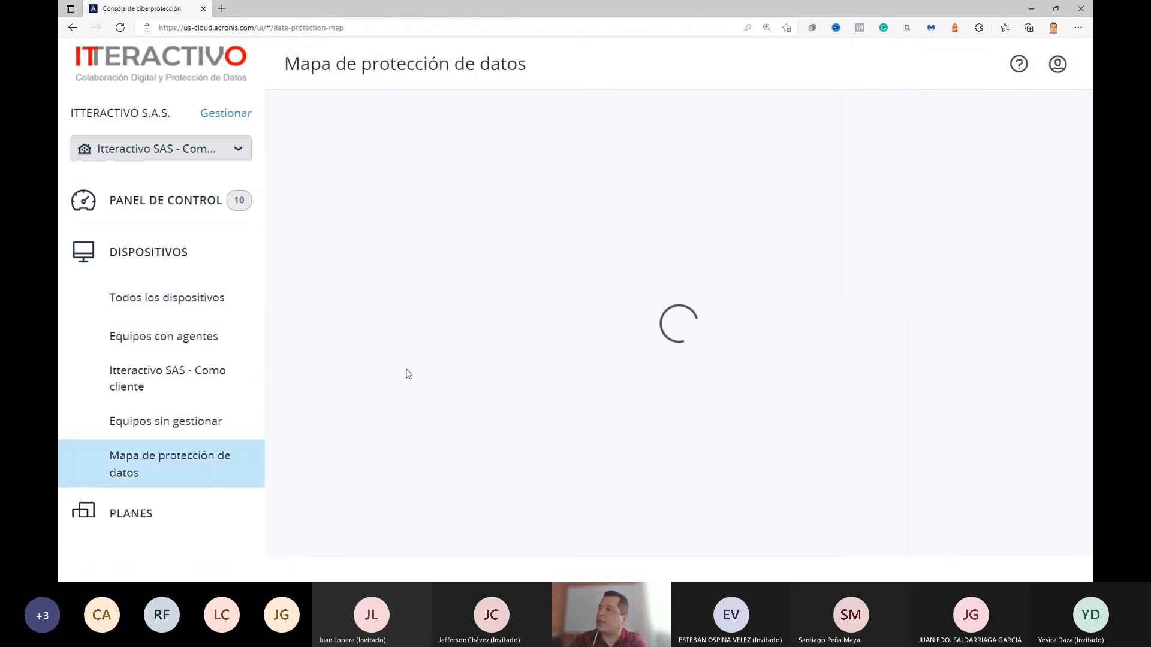
left_click(142, 314)
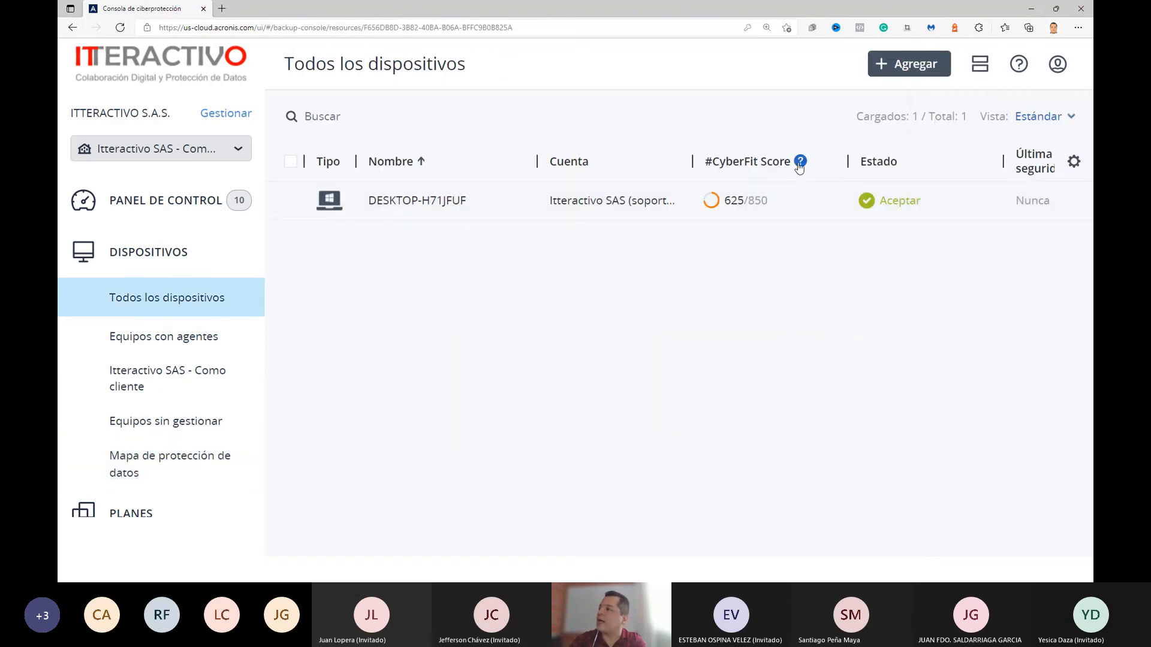
Open the #CyberFit Score of DESKTOP-H71JFUF and review its items, from antimalware and backup to disk encryption and NTLM traffic
left_click(724, 201)
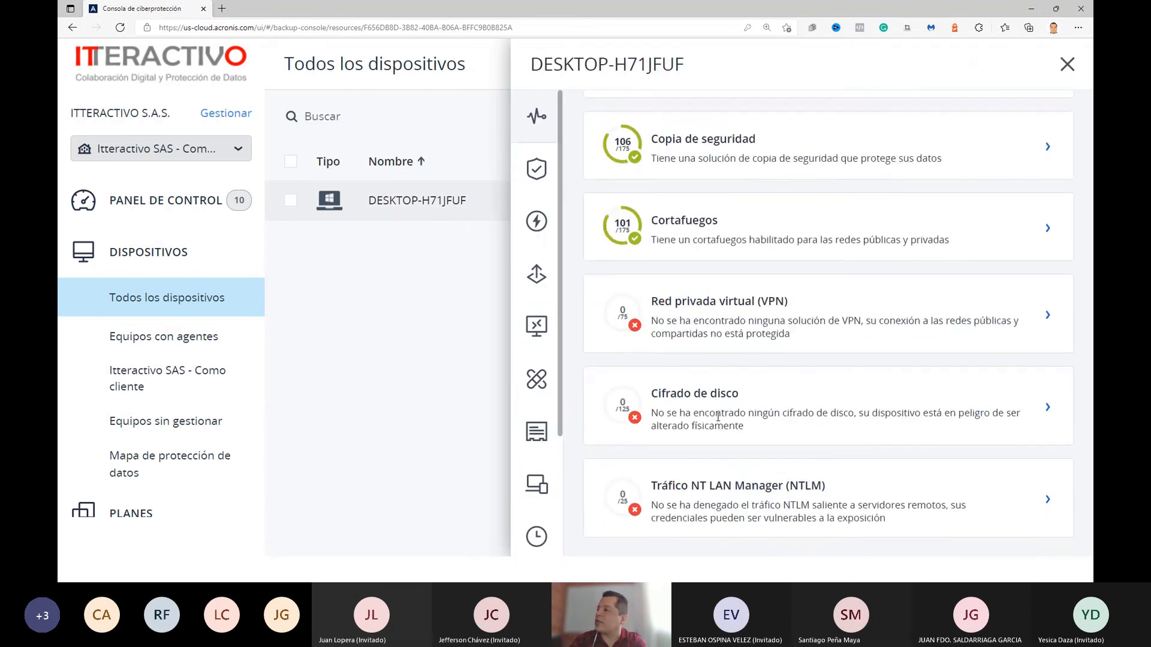
scroll(704, 289, "up", 3)
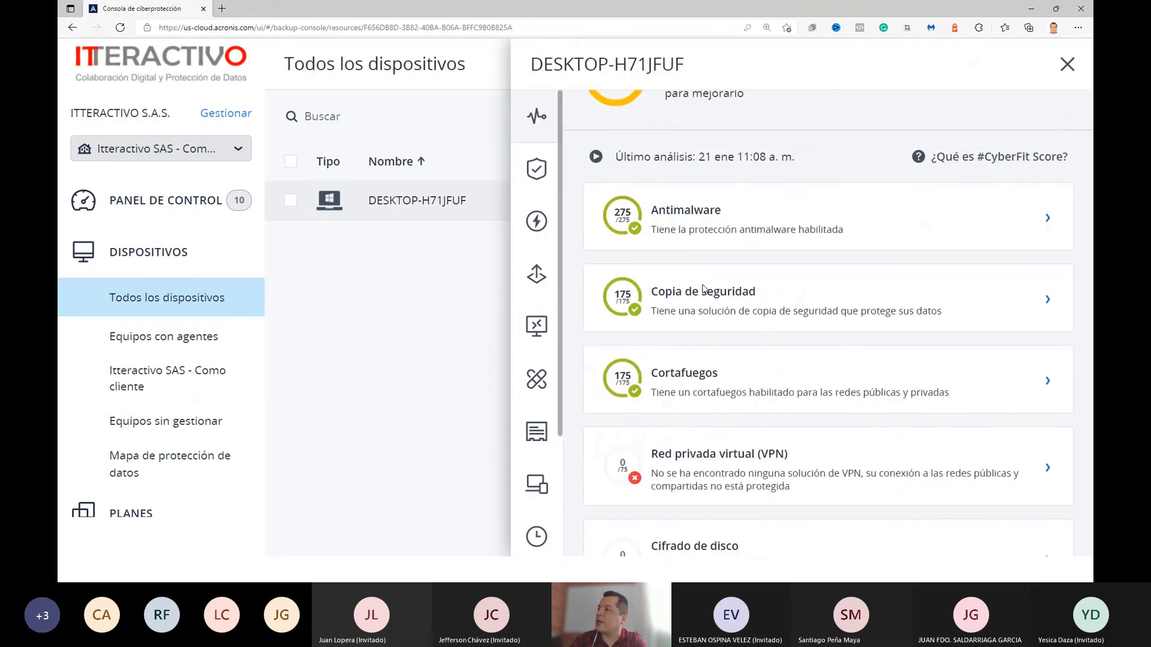
left_click_drag(667, 211, 714, 211)
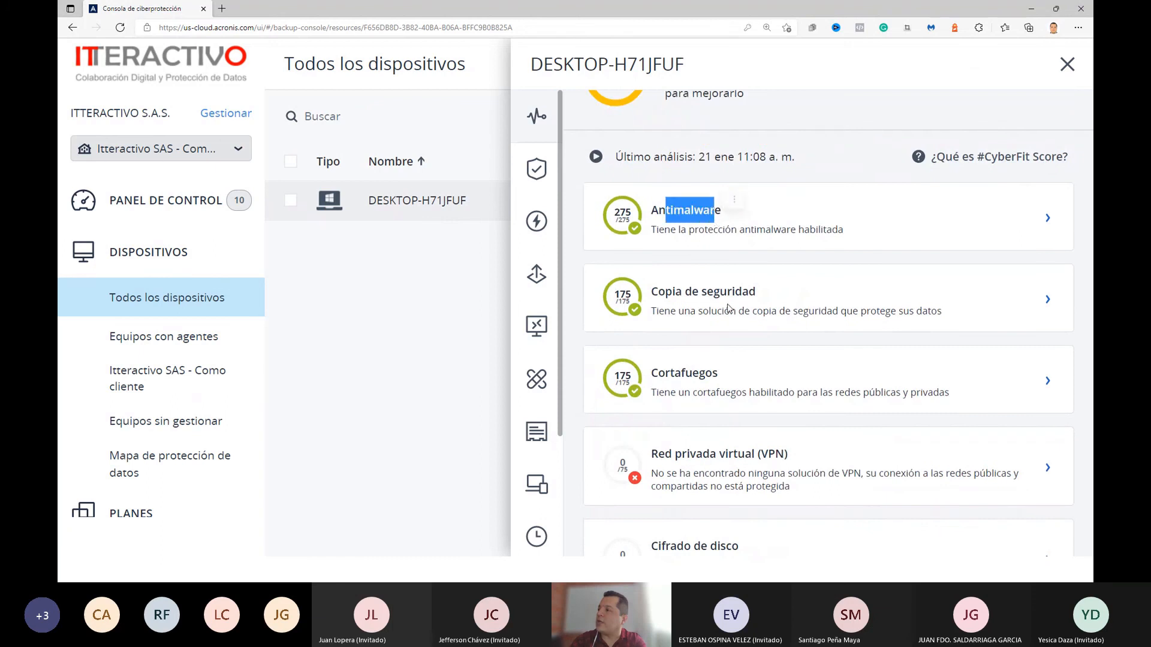
scroll(695, 420, "down", 2)
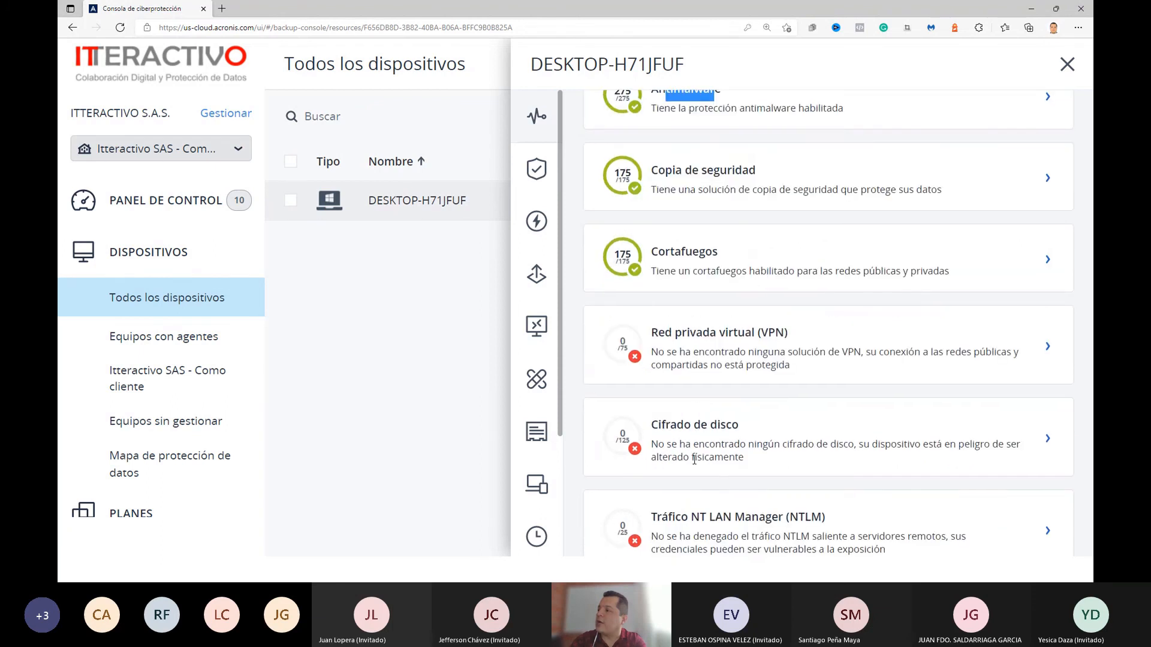
scroll(694, 470, "down", 1)
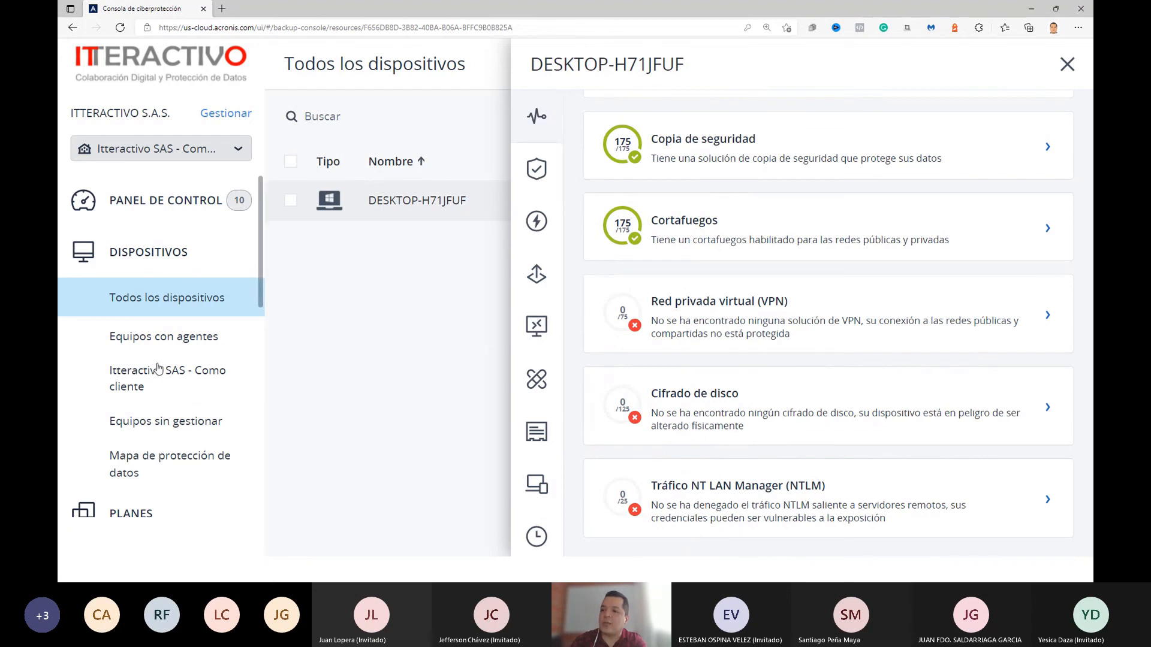
scroll(158, 368, "down", 2)
scroll(158, 367, "down", 3)
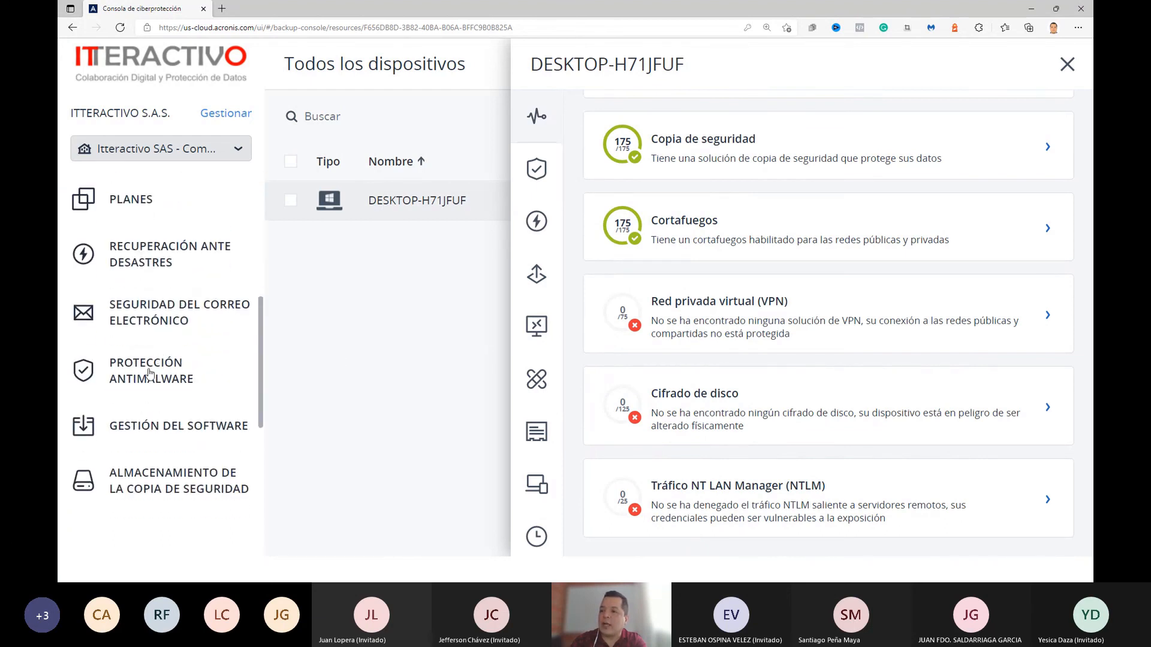
scroll(146, 385, "up", 2)
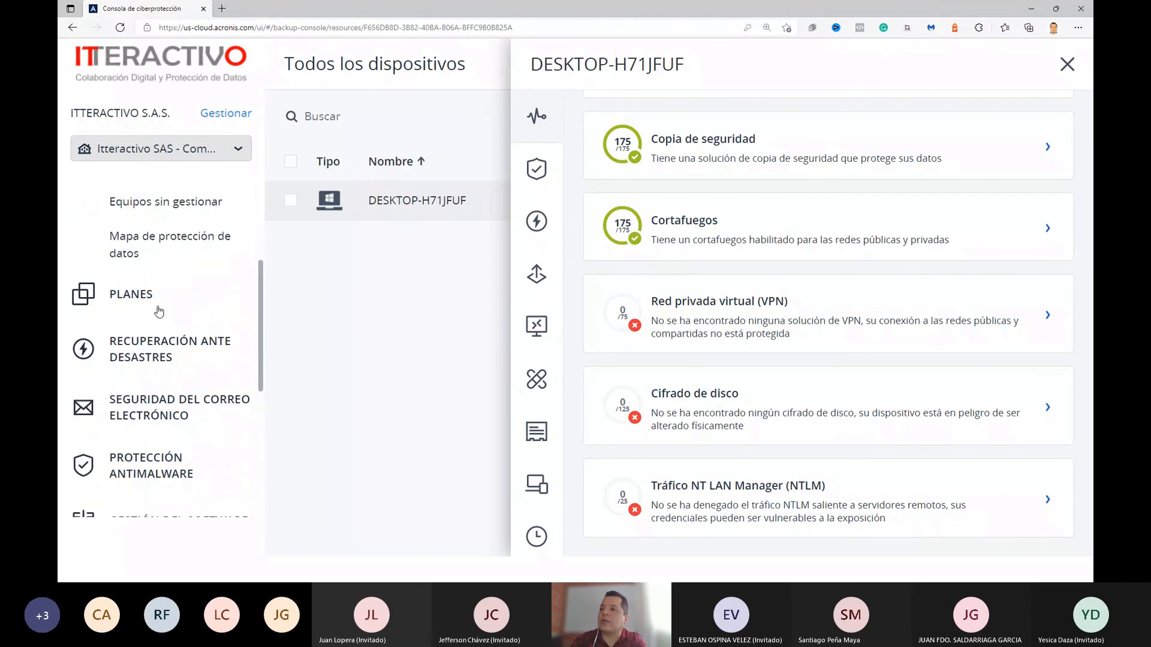
scroll(170, 245, "up", 2)
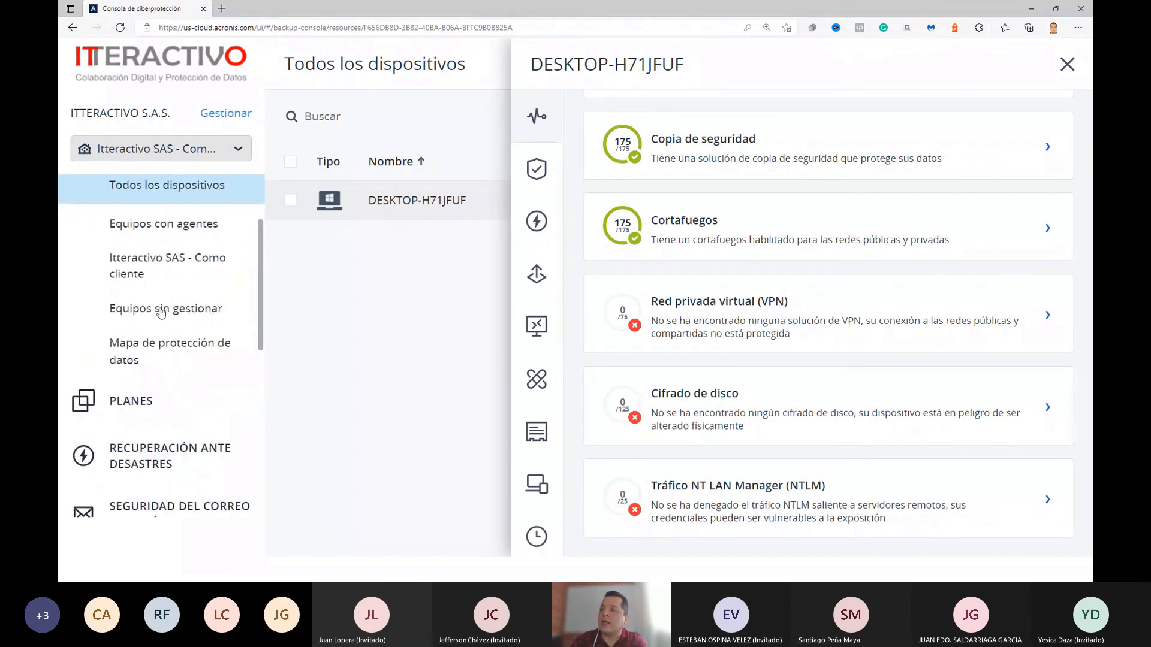
scroll(160, 309, "down", 1)
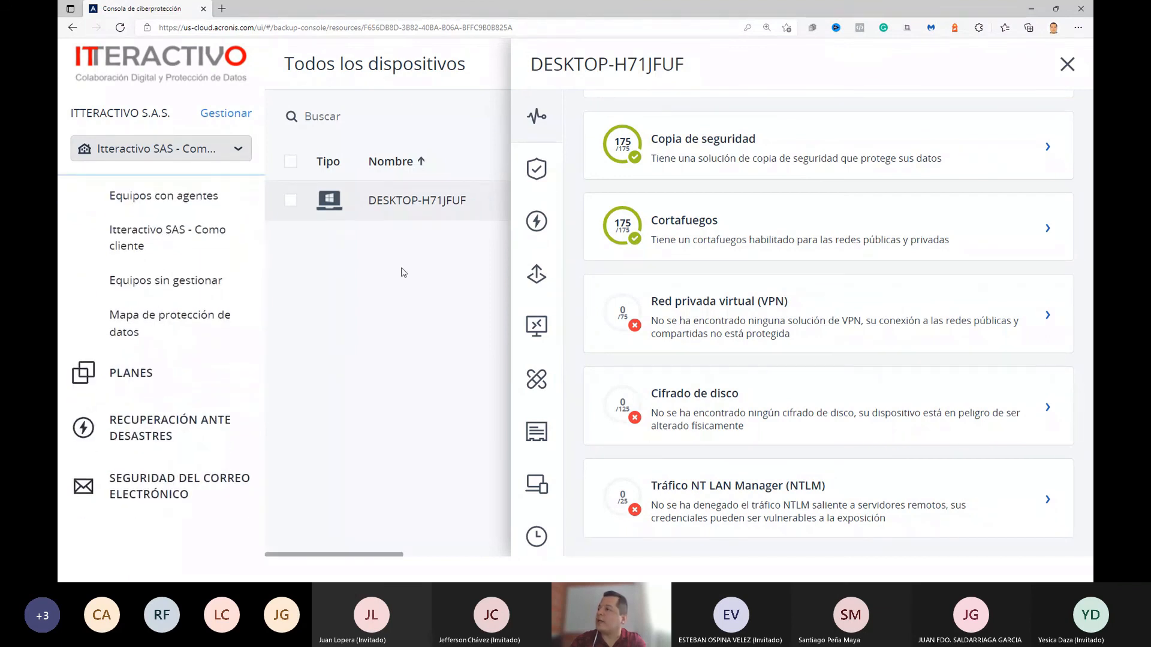
Change the device's service quota to Gestión avanzada for patch management, and cancel the patch installation dialog
left_click(537, 379)
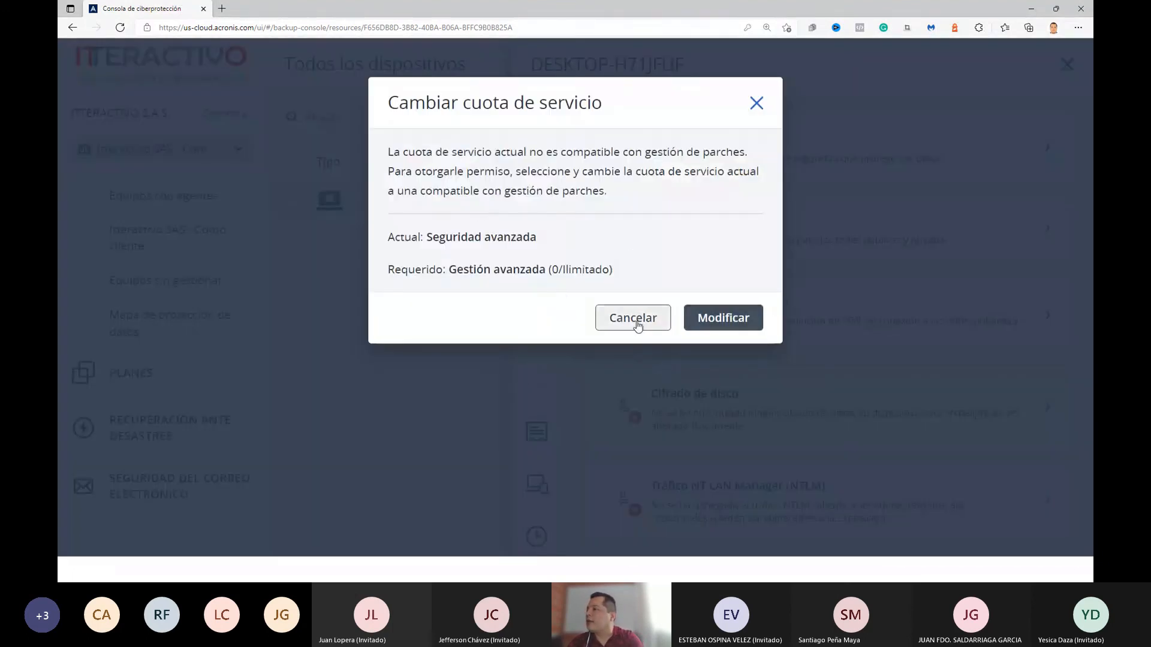
left_click(634, 318)
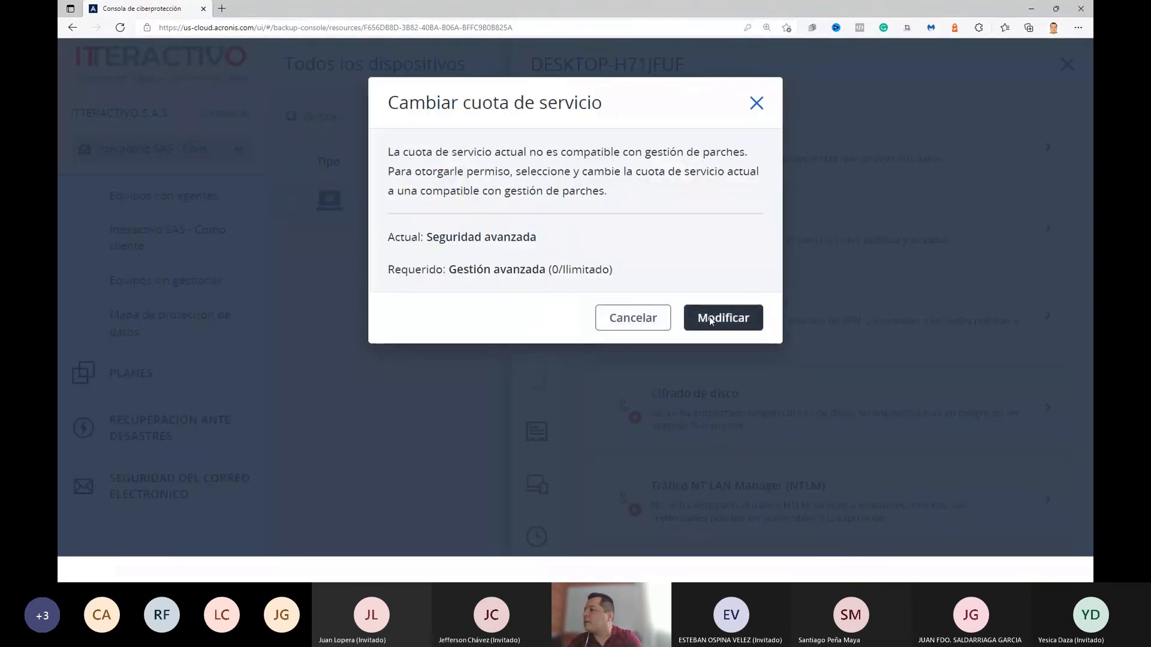
left_click(701, 318)
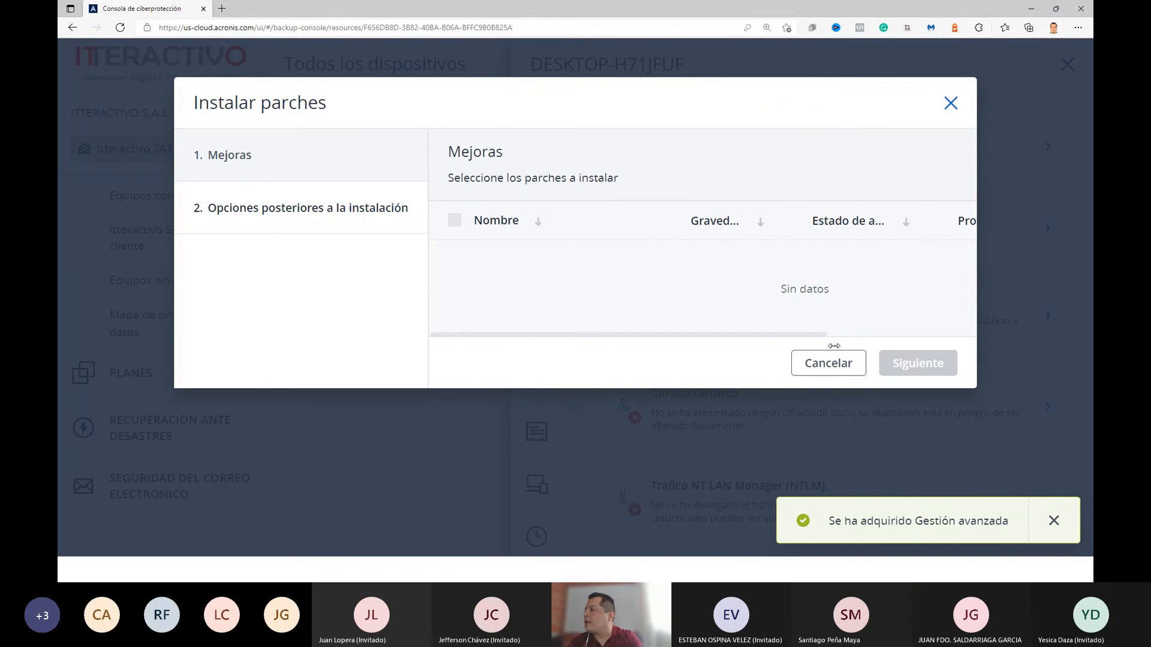
left_click(819, 370)
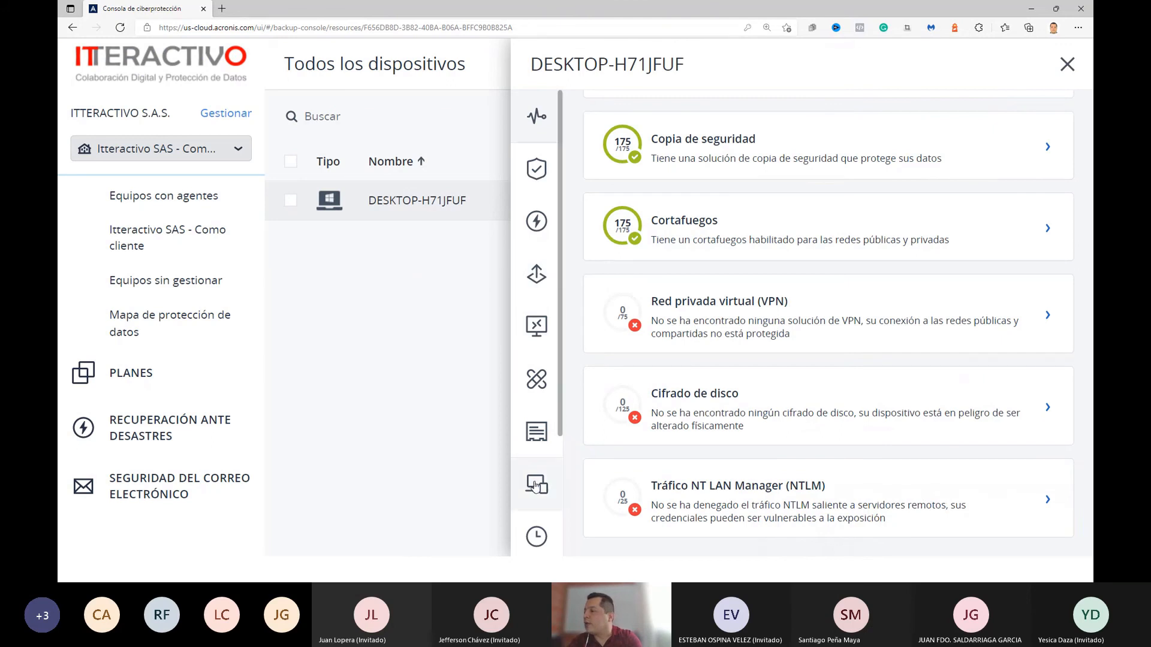
Check the device's remaining actions, close its panel, and open the details of the Antivirus protection plan
scroll(535, 486, "down", 3)
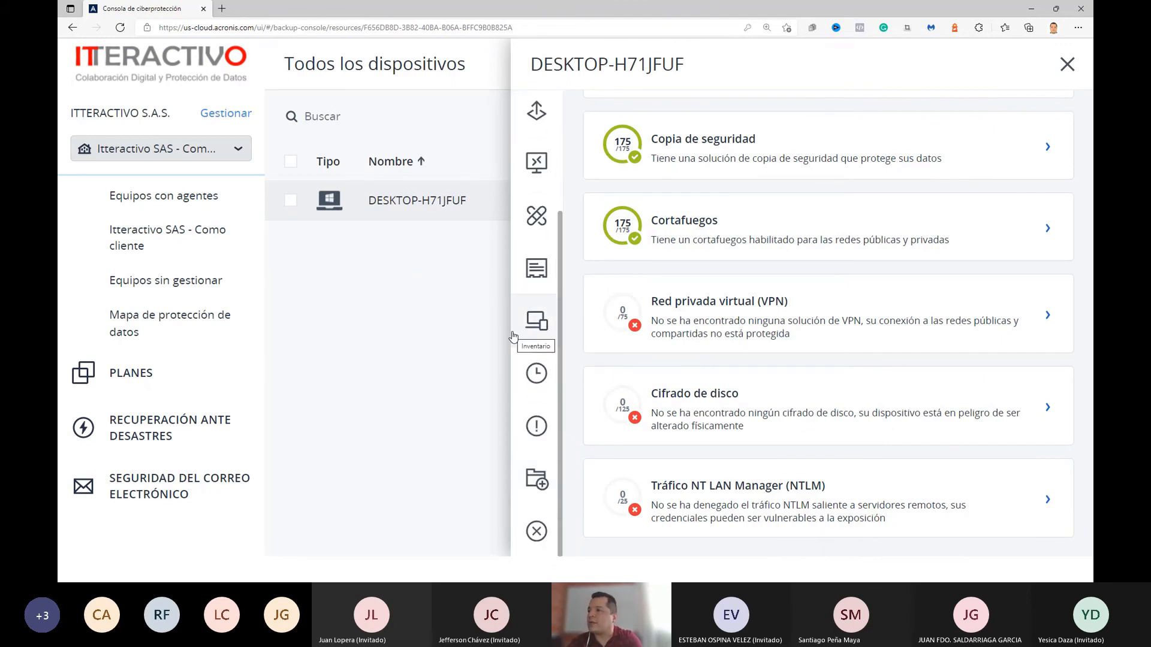
left_click(1067, 64)
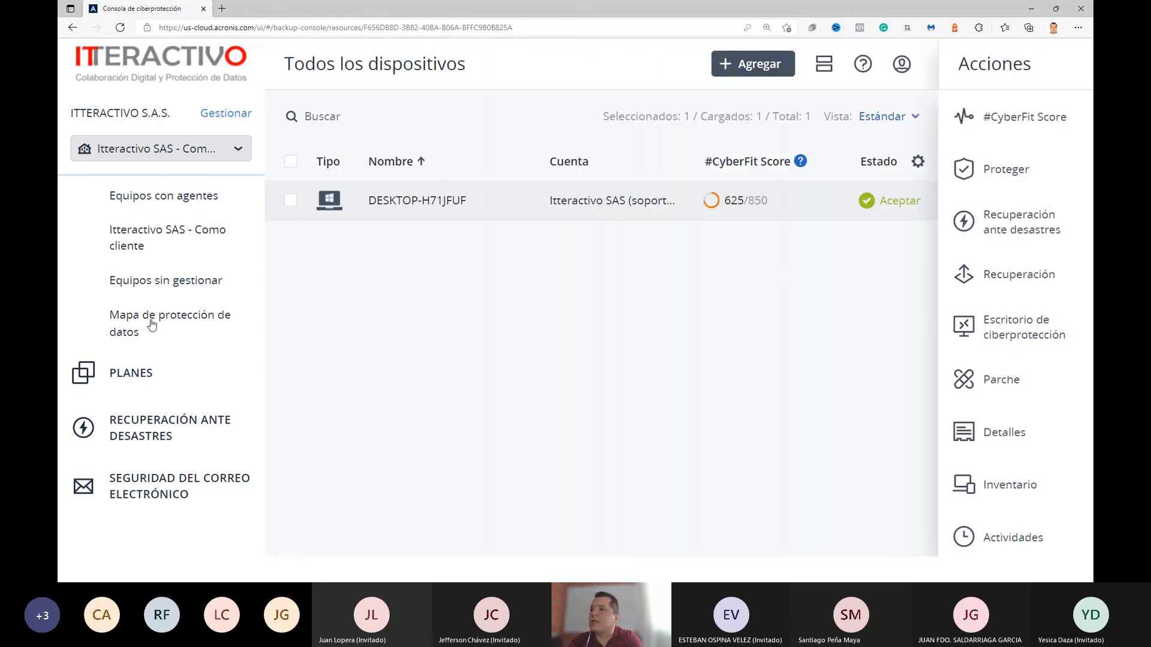
left_click(127, 378)
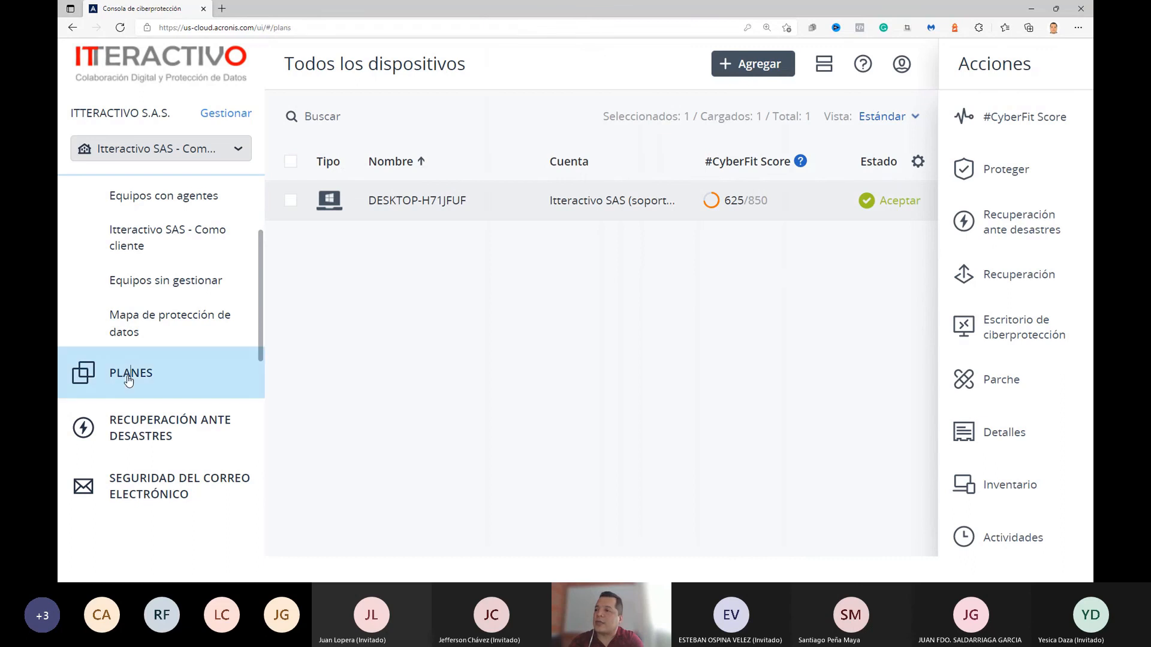
left_click(903, 192)
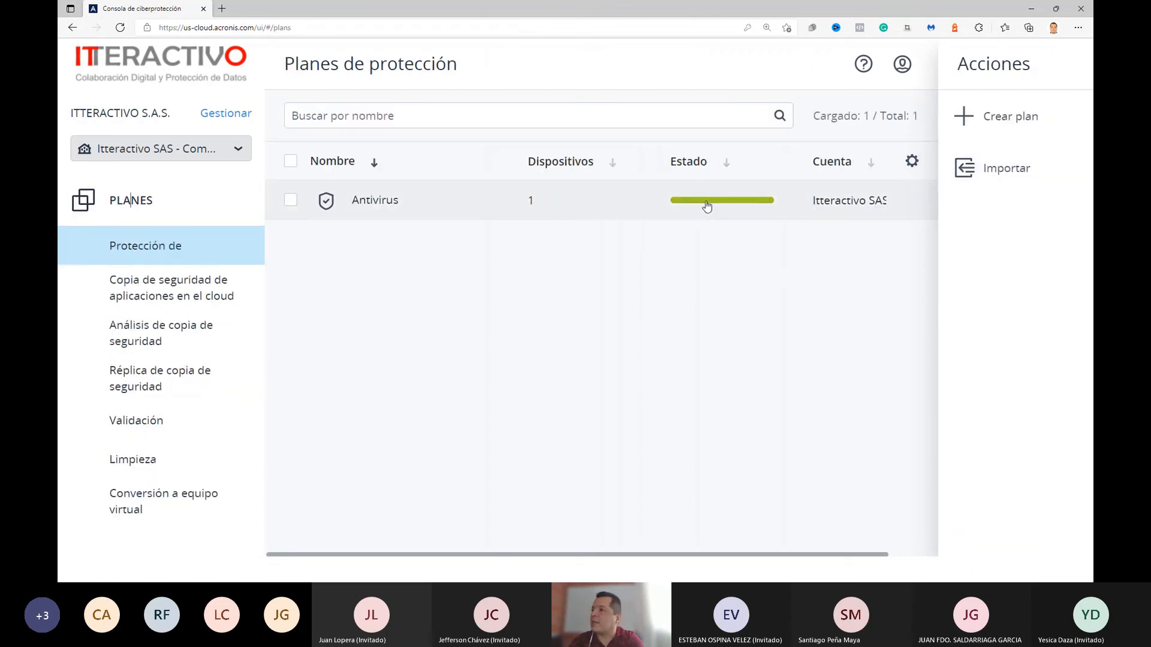
left_click(993, 233)
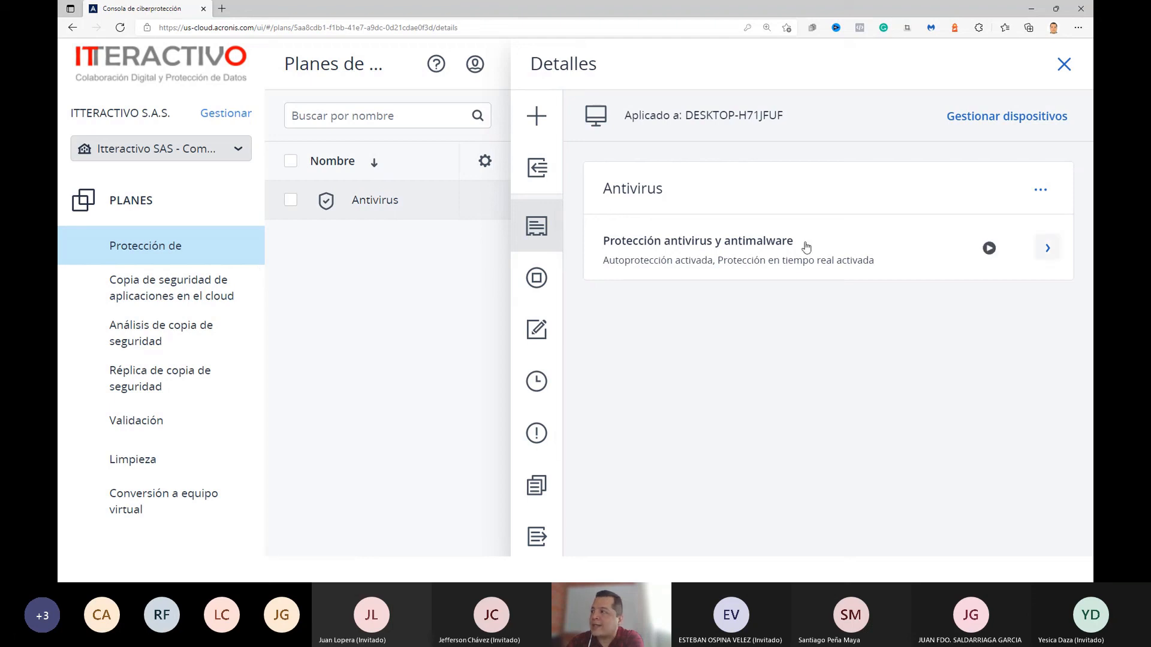
Expand the Antivirus plan's antivirus and antimalware module and review its settings down to scheduled scans and exclusions
left_click(1049, 249)
scroll(783, 352, "down", 3)
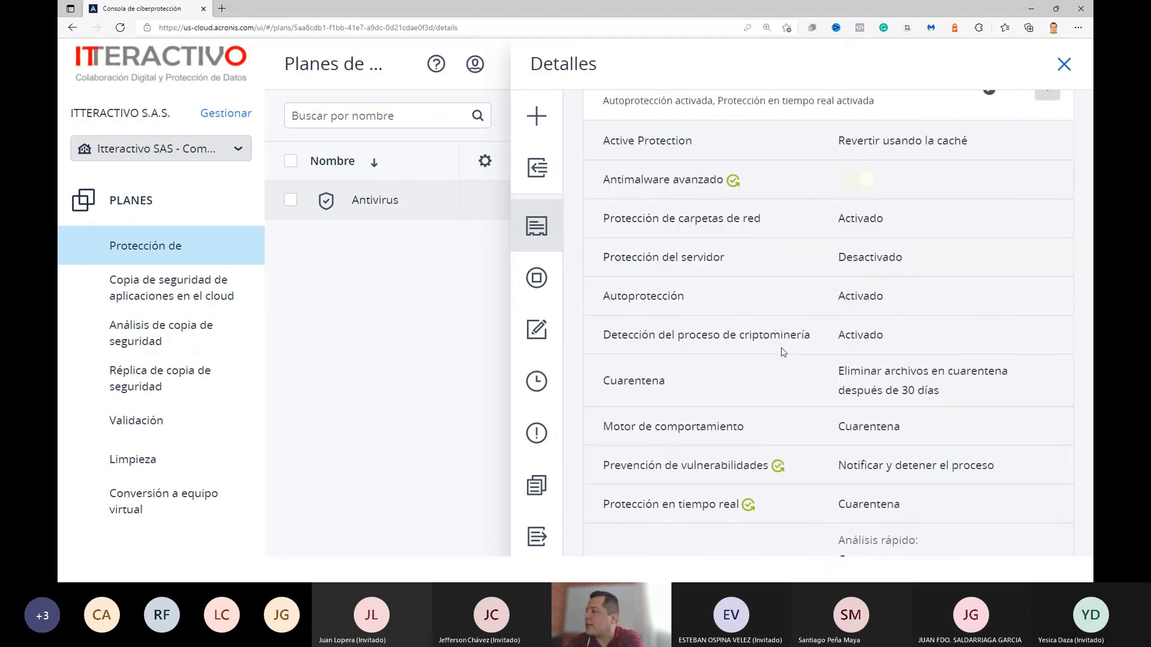
scroll(782, 352, "down", 4)
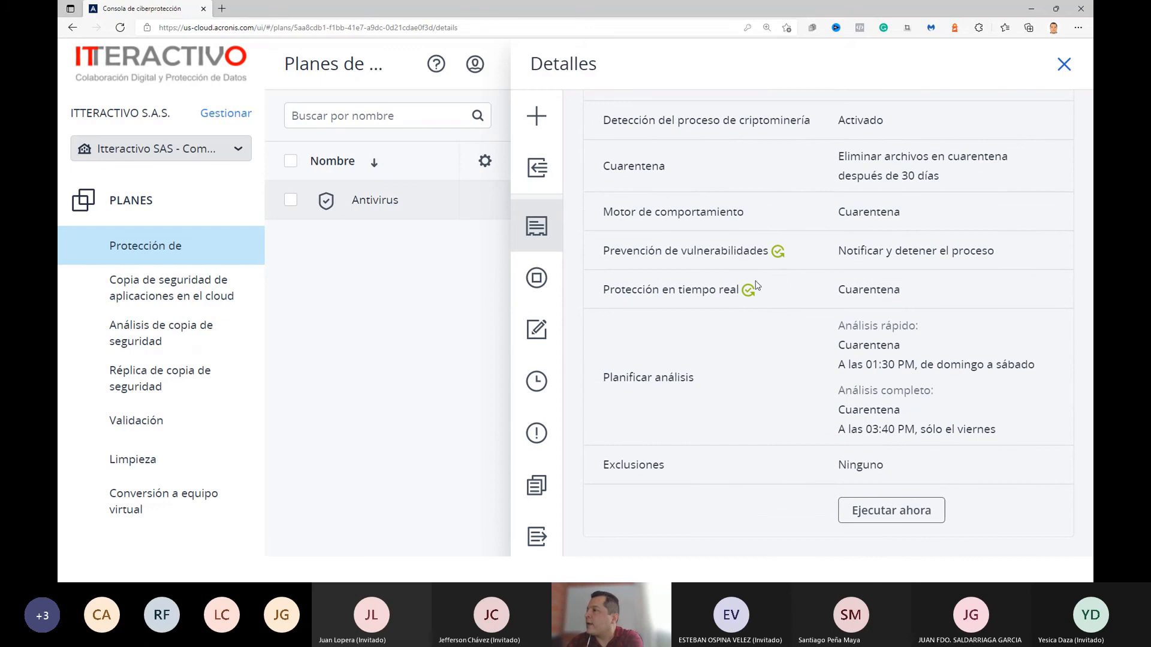
scroll(747, 231, "up", 7)
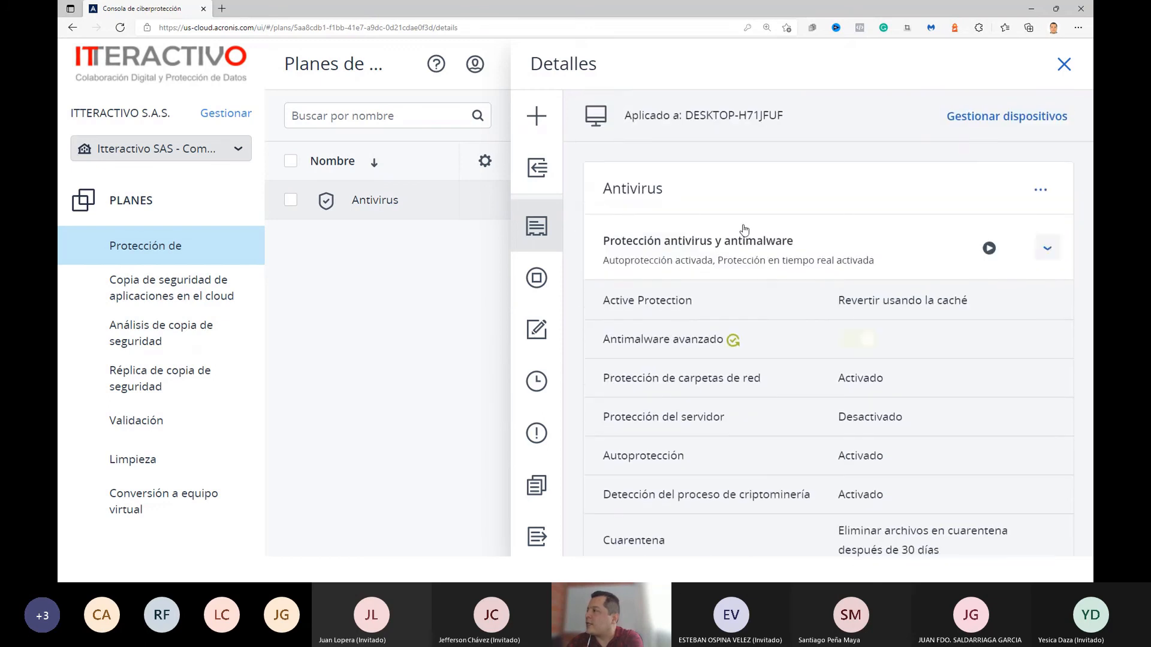
Start a new protection plan and review its backup module settings, including schedule, retention and encryption
left_click(537, 120)
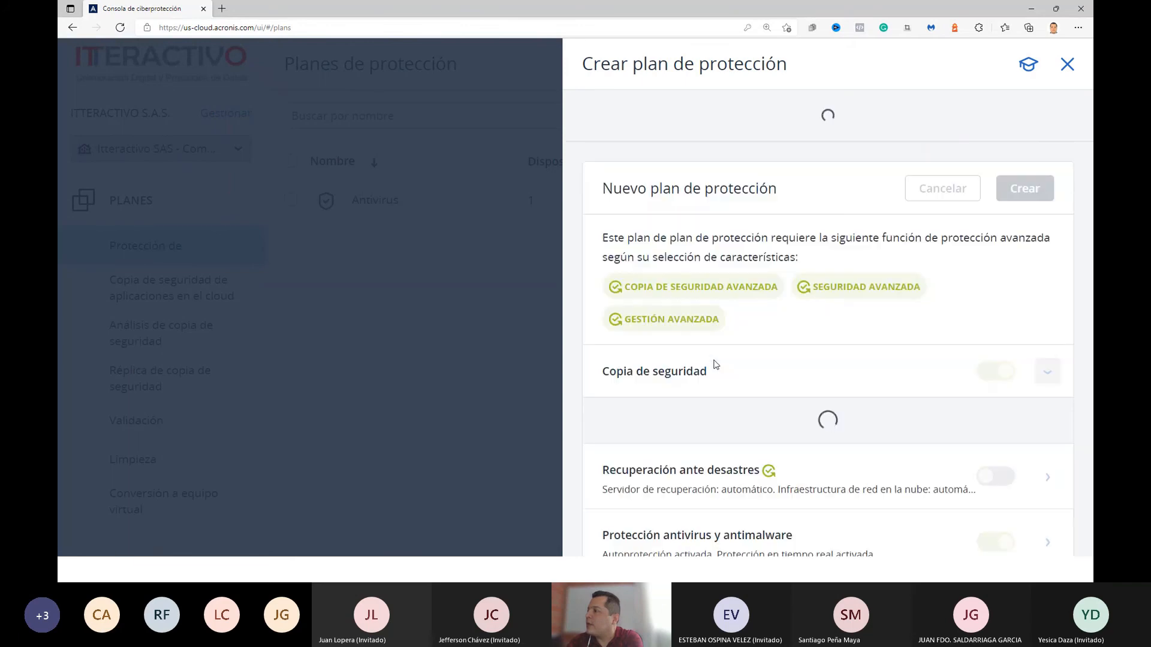
scroll(715, 364, "down", 5)
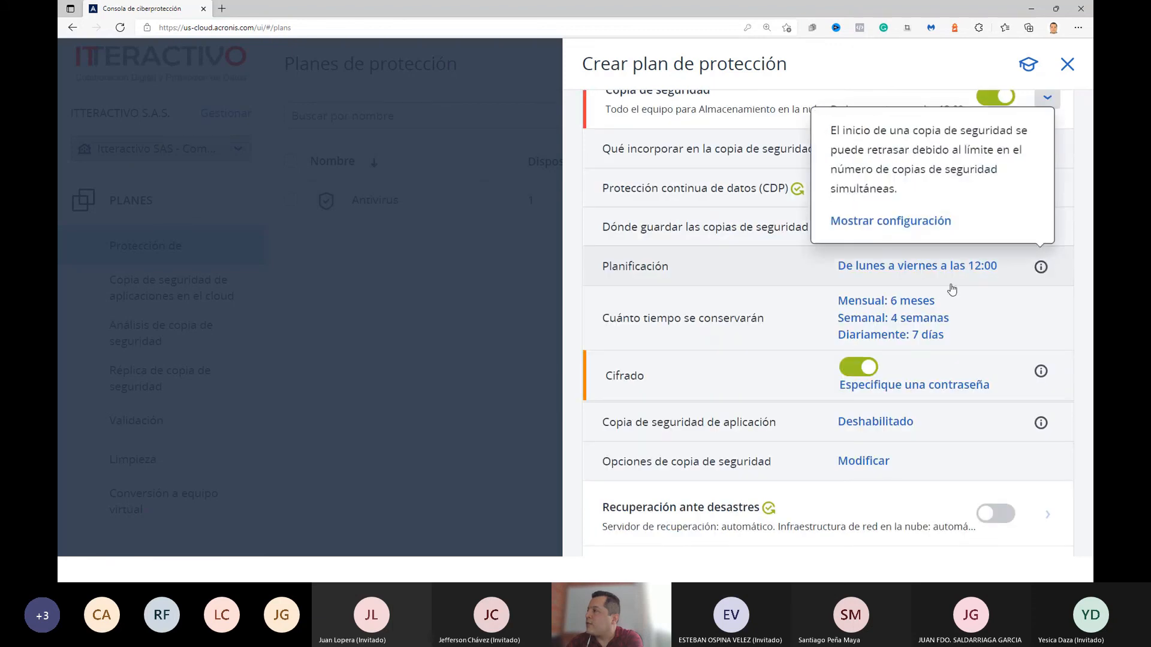
scroll(779, 348, "down", 2)
scroll(774, 376, "down", 2)
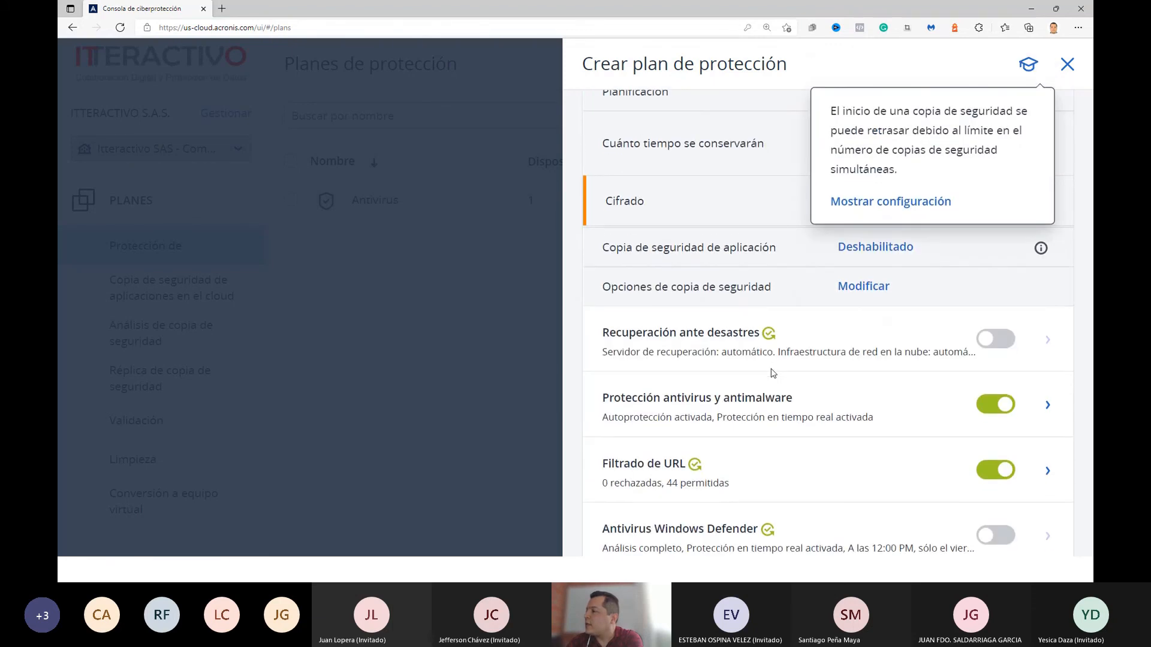
Expand the new plan's antivirus and antimalware module and review its protection and scan settings
left_click(1056, 410)
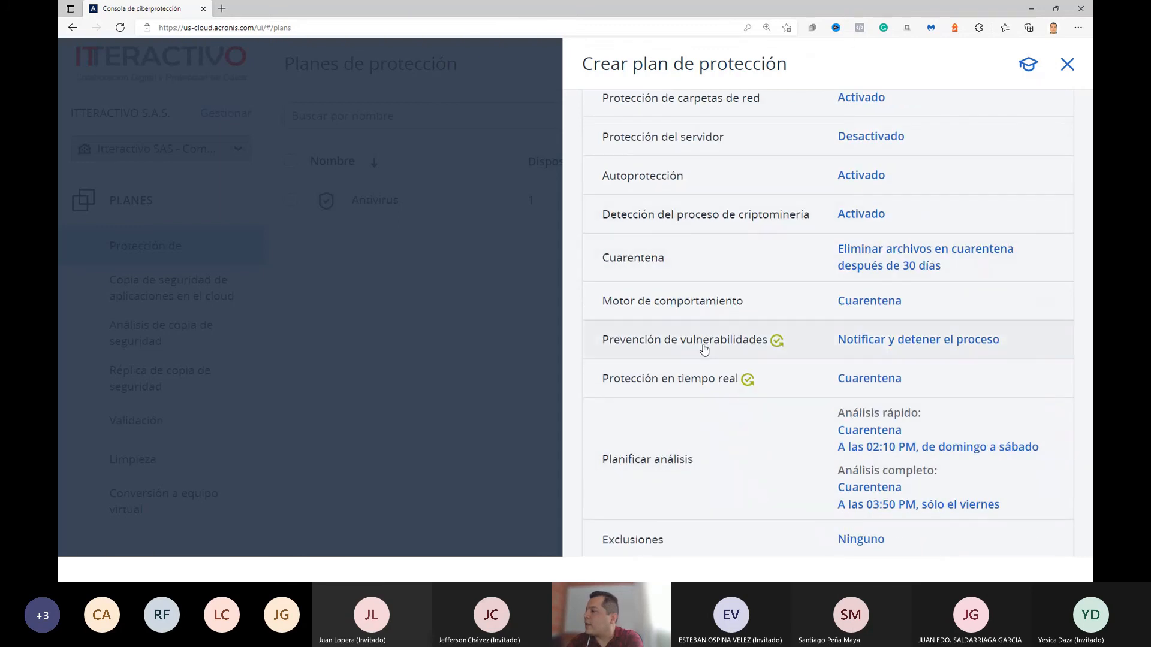
scroll(719, 342, "down", 2)
scroll(704, 348, "up", 3)
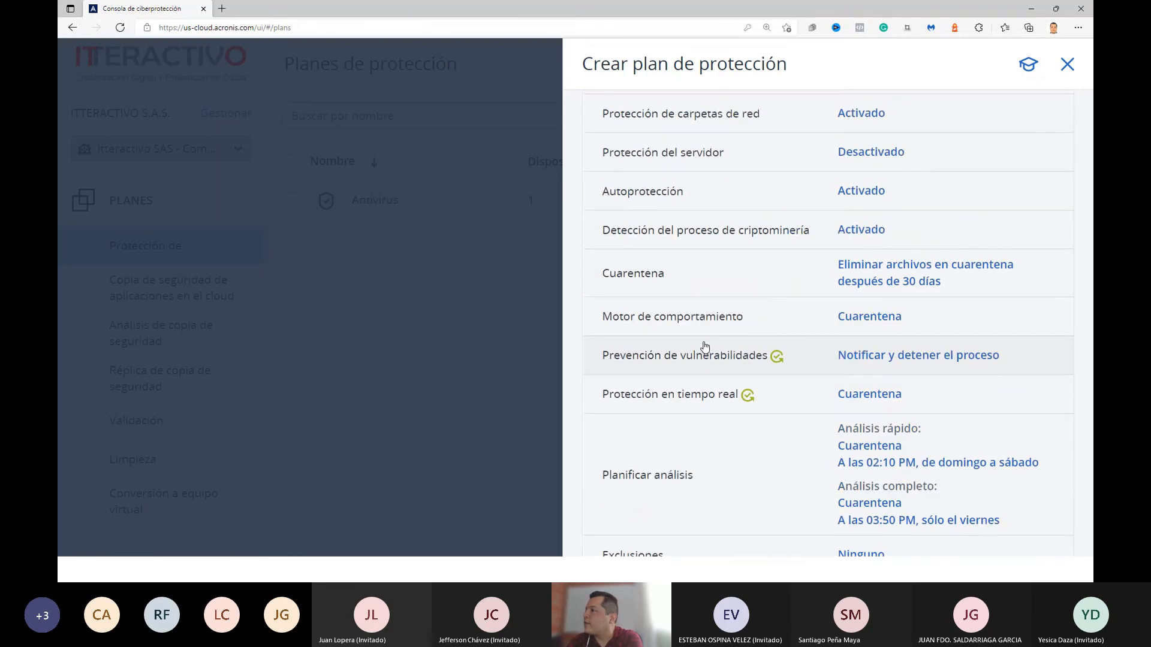
Enable the Windows Defender Antivirus and Microsoft Security Essentials modules in the new plan and expand their scan and default action settings
scroll(704, 348, "up", 1)
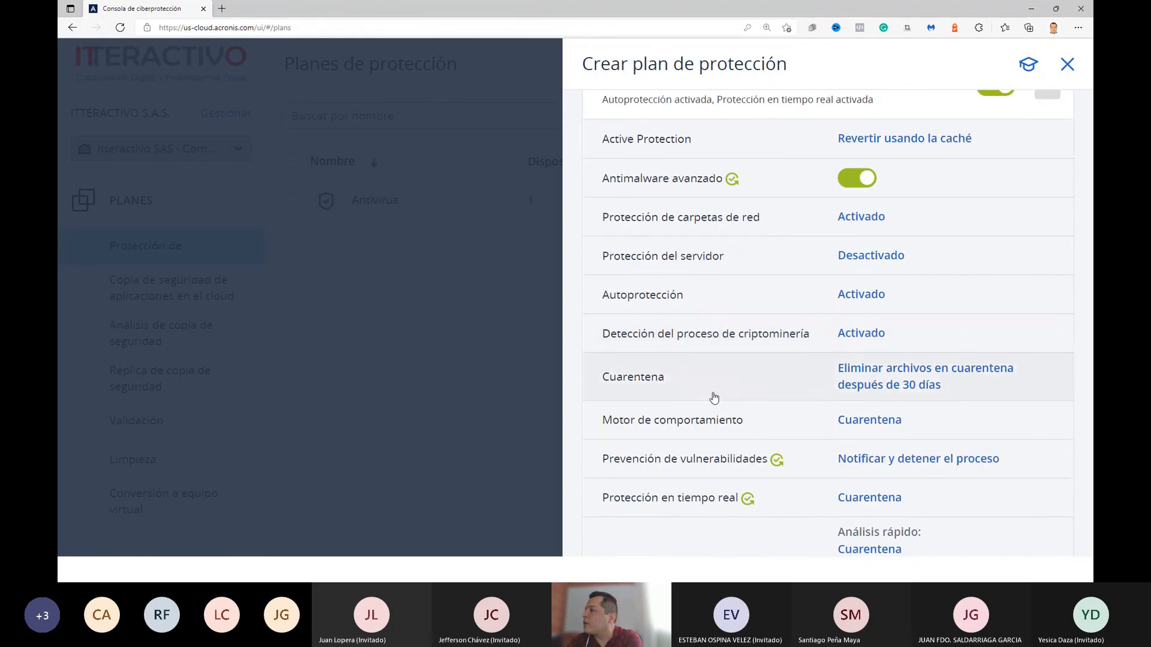
scroll(721, 367, "down", 3)
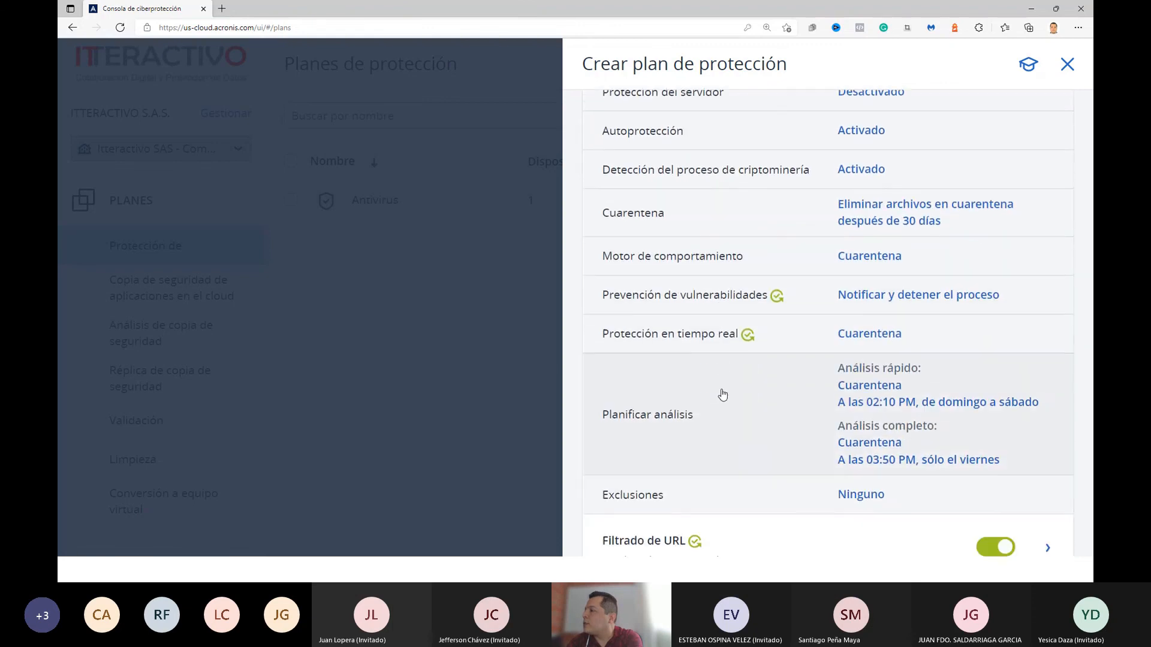
scroll(717, 411, "down", 3)
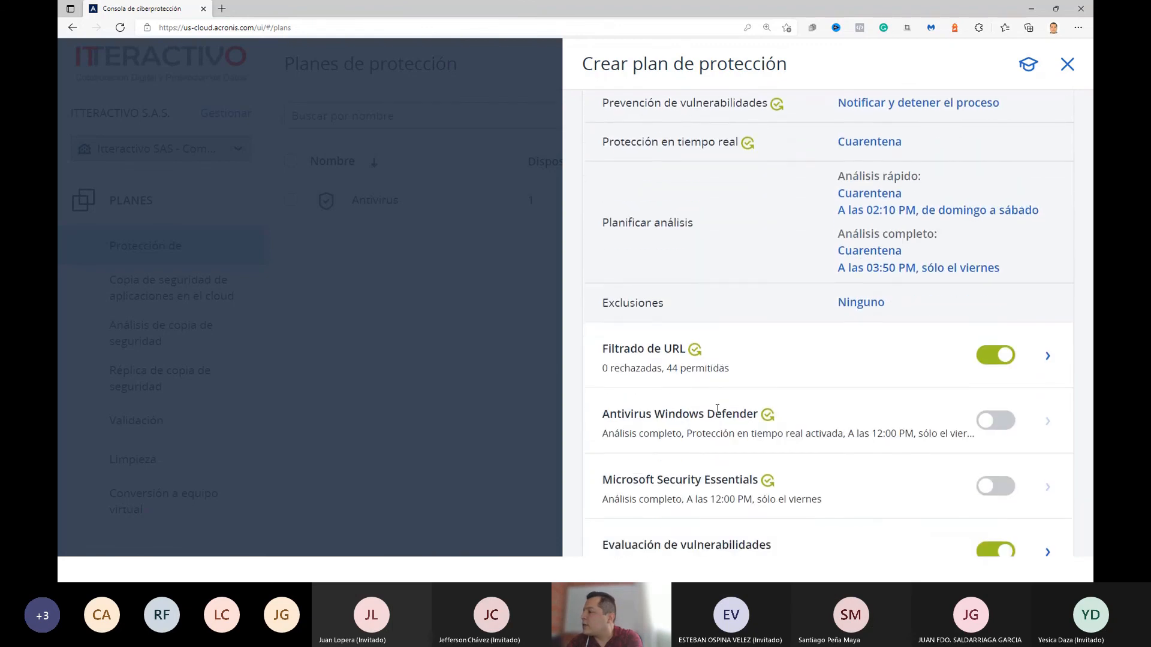
scroll(737, 413, "down", 1)
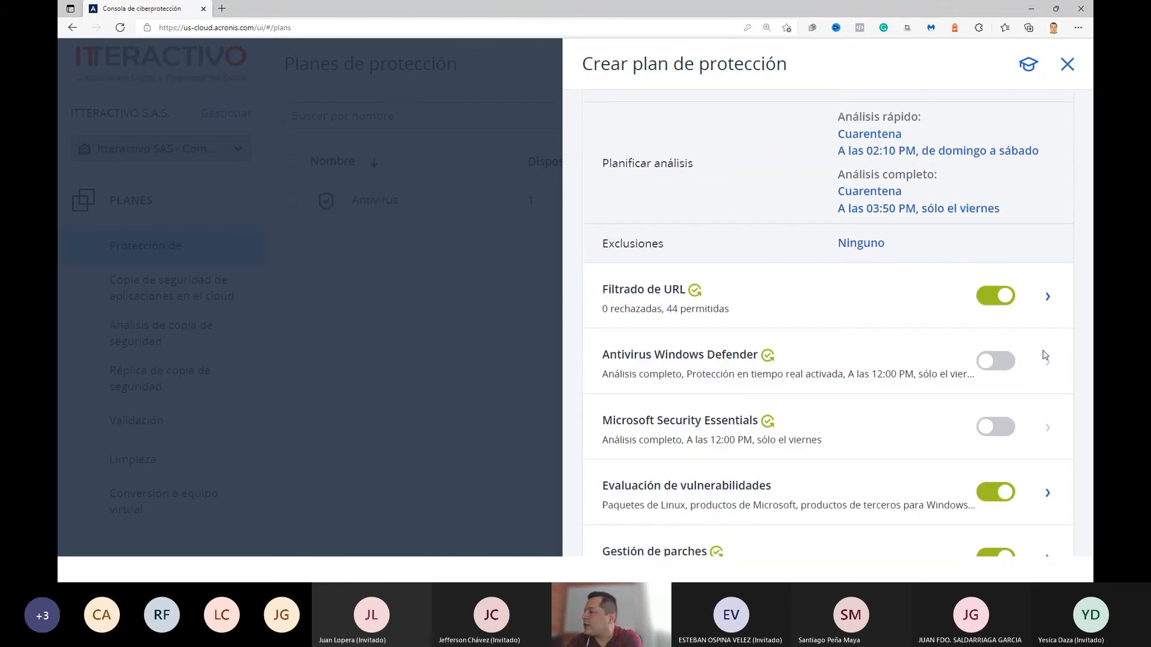
left_click(995, 364)
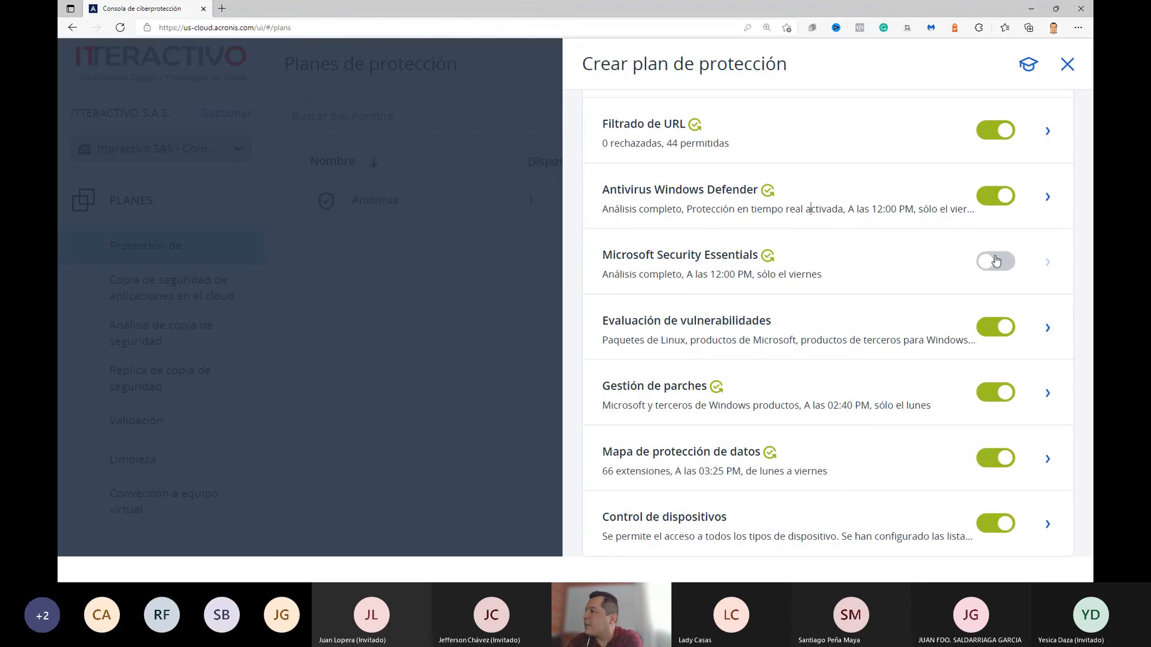
left_click(1047, 197)
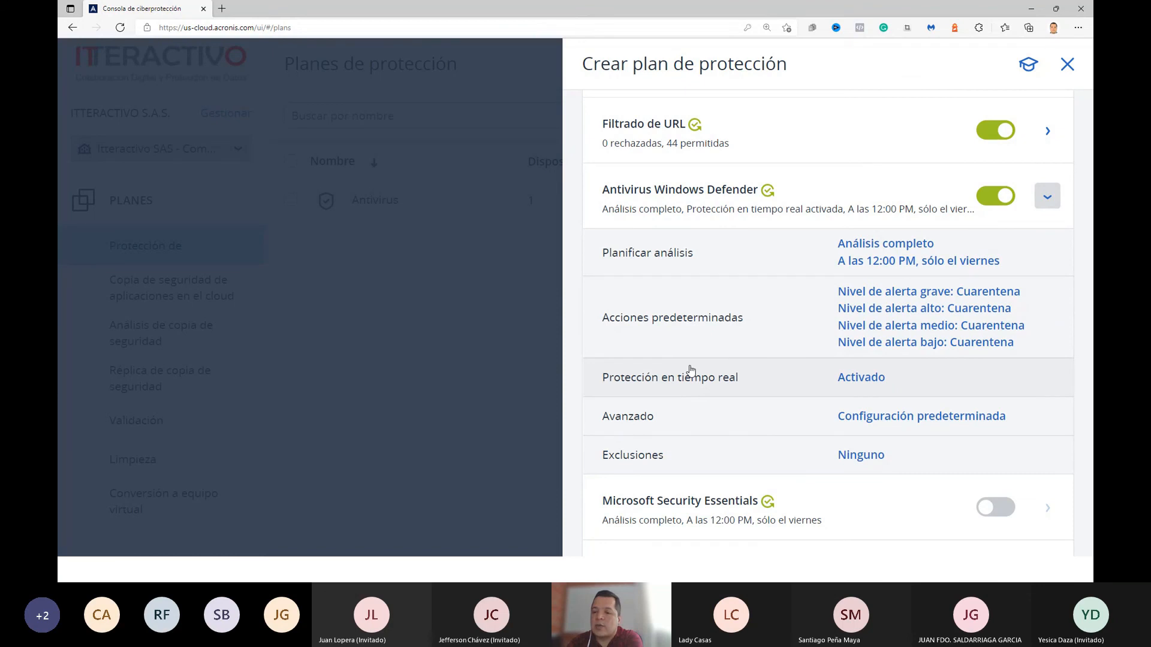
scroll(784, 419, "down", 3)
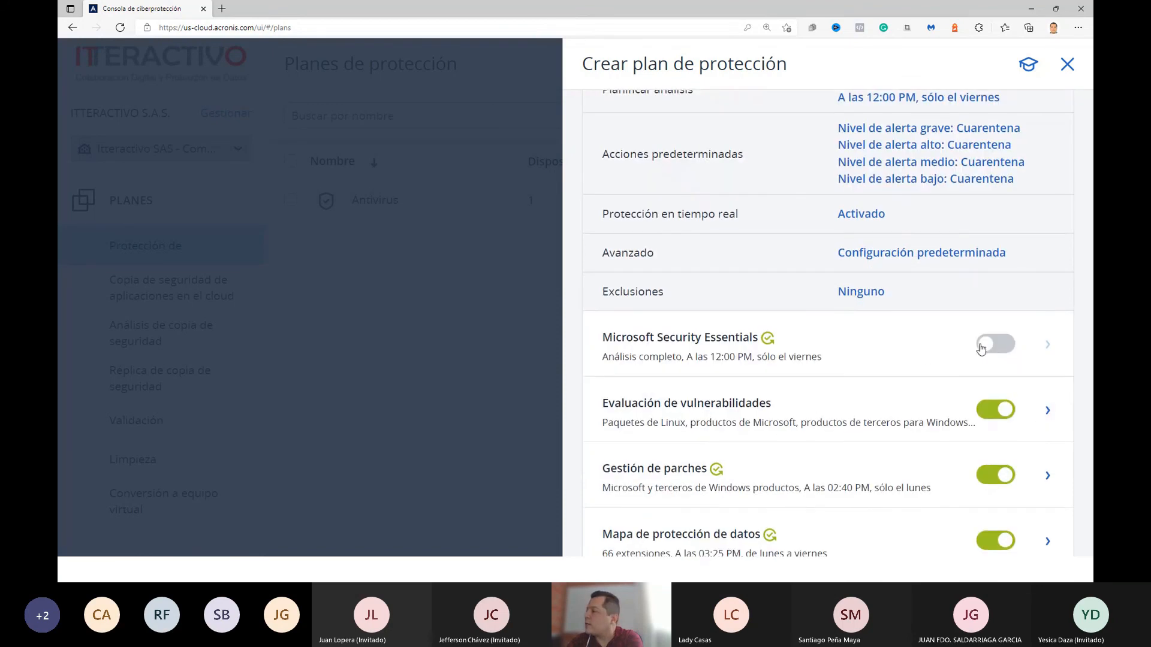
left_click(981, 347)
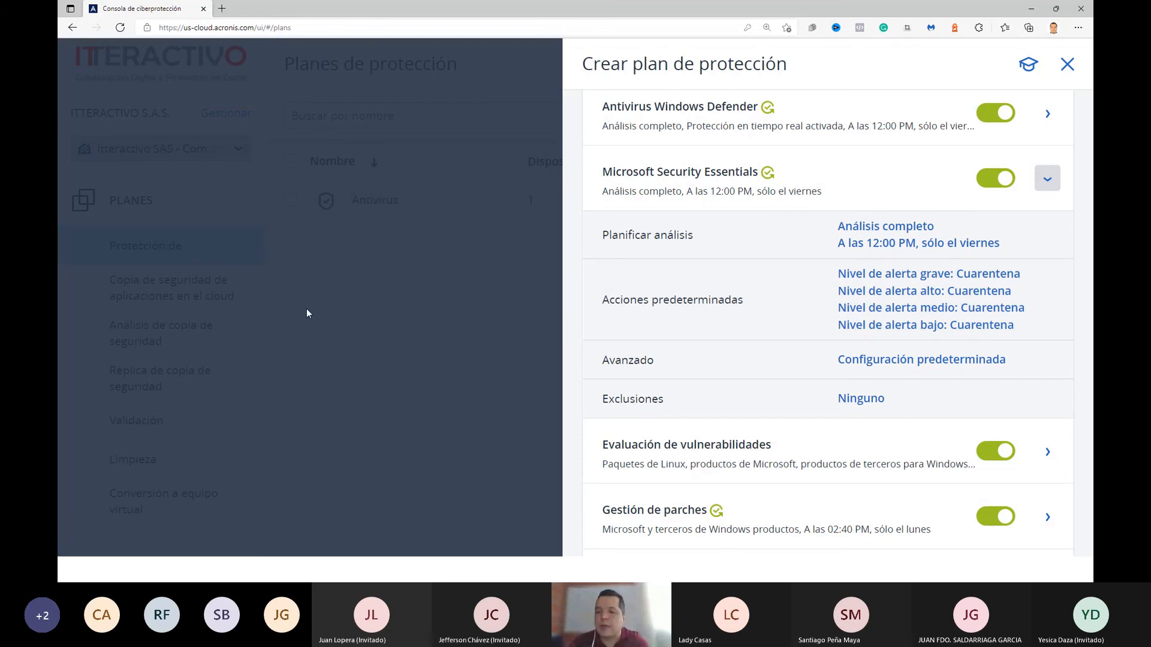
Expand the new plan's vulnerability assessment module, review its scope and schedule, and collapse it
scroll(732, 326, "down", 2)
left_click(737, 327)
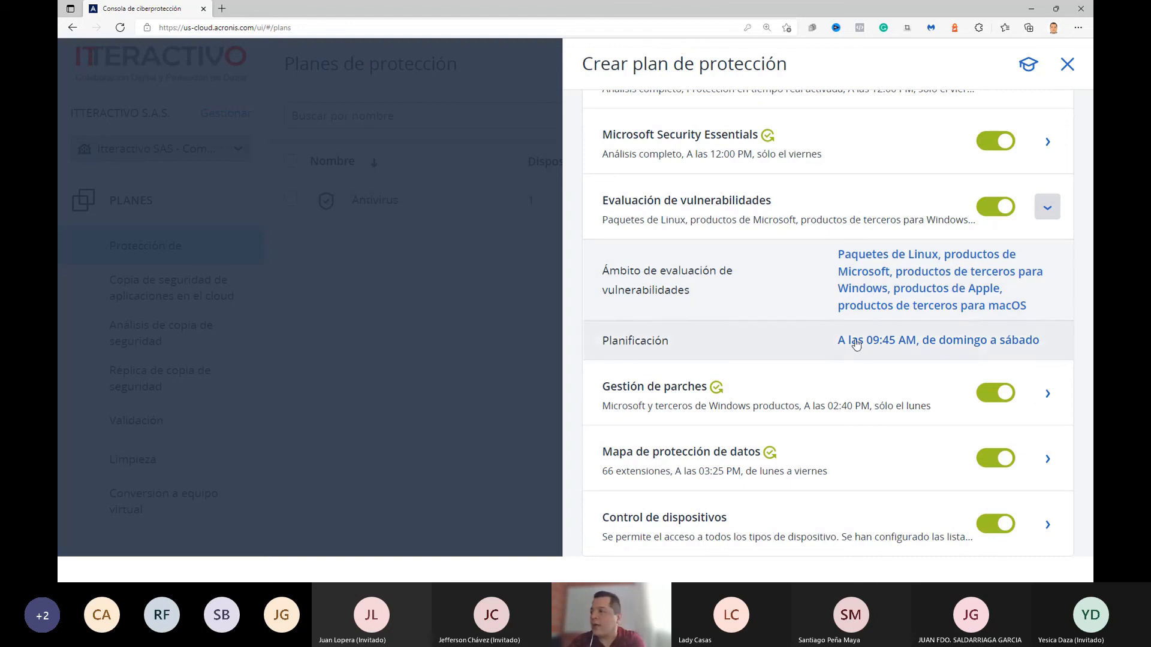
left_click(810, 219)
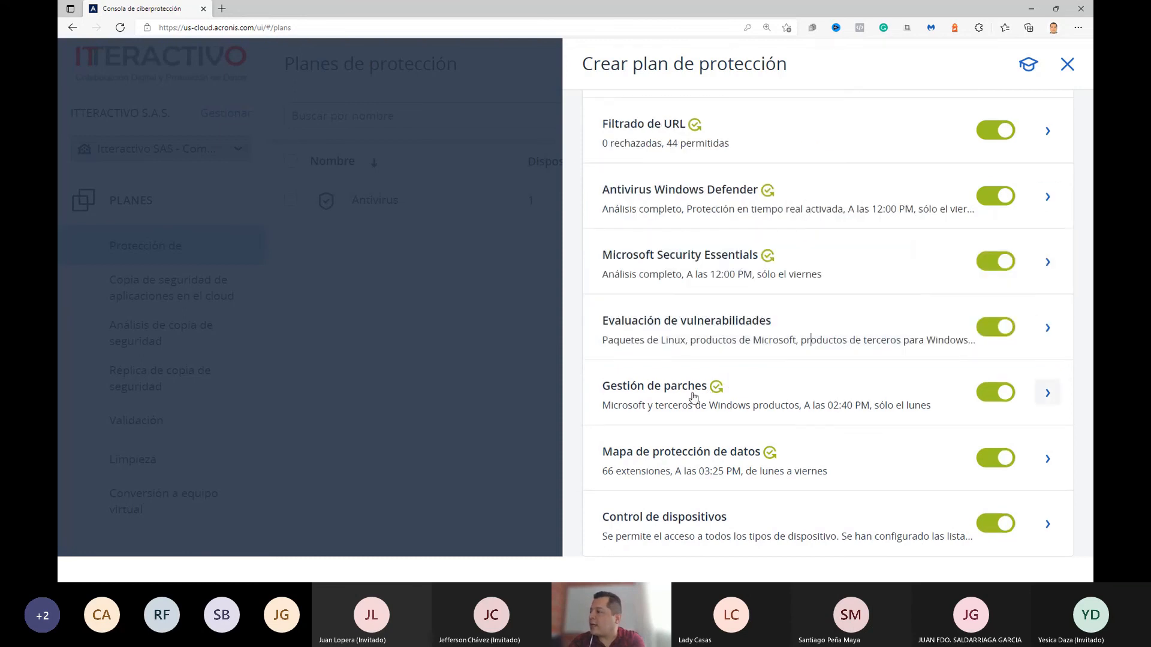
Review the new plan's patch management settings and expand the data protection map module to check its extensions and schedule
left_click(783, 398)
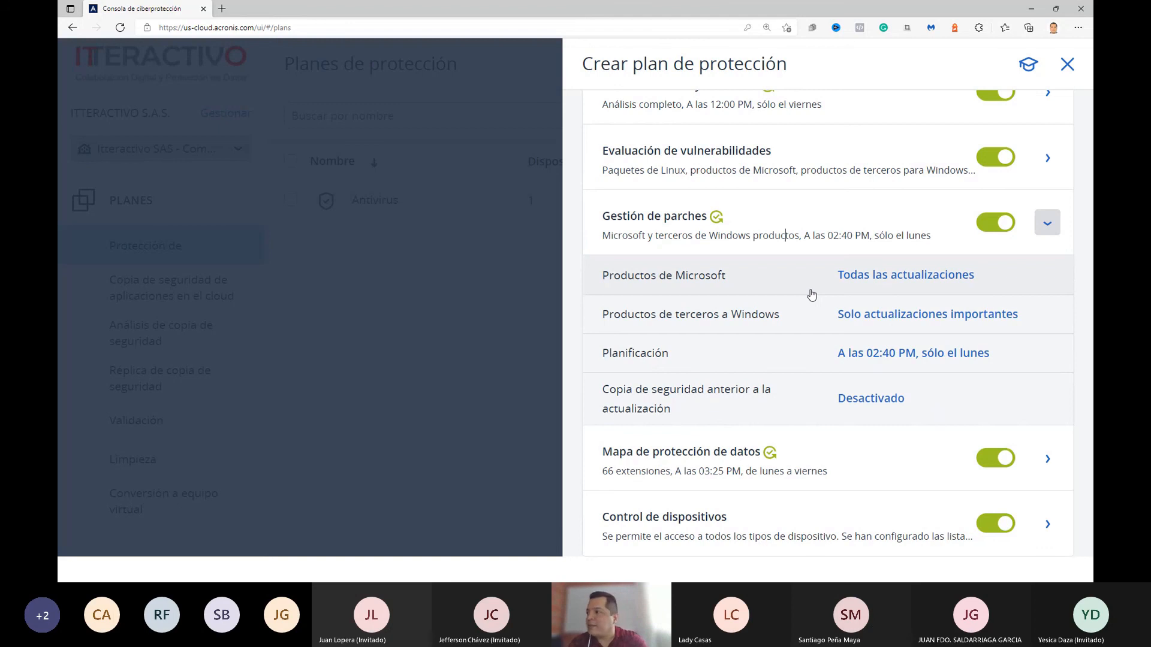
left_click(863, 230)
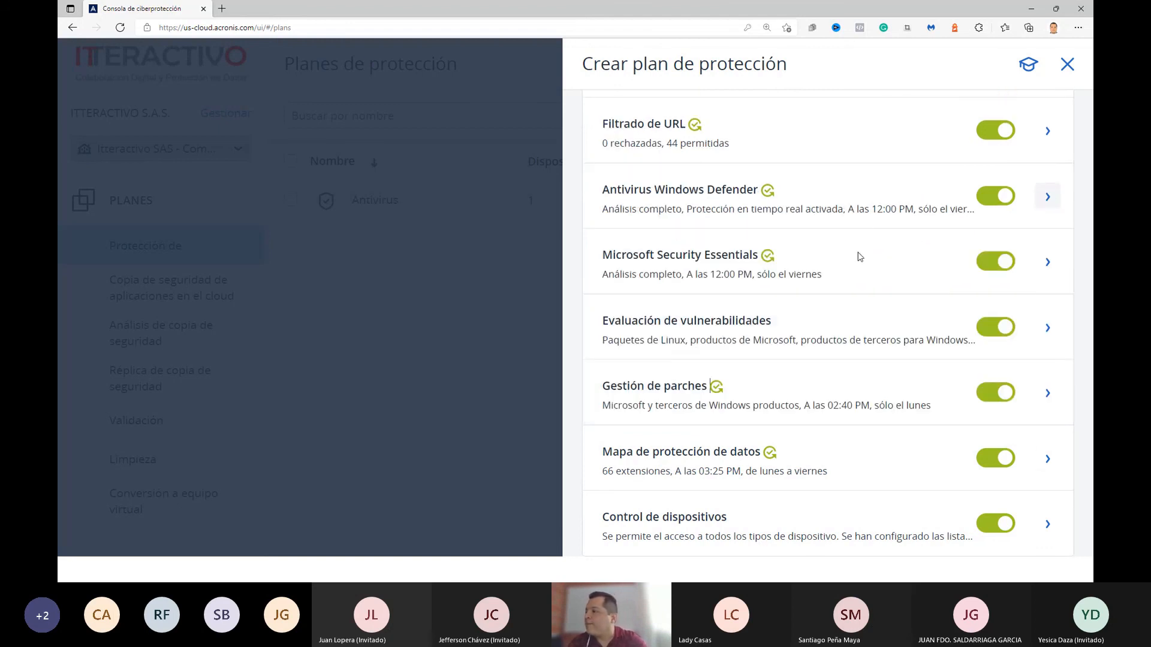
left_click(682, 462)
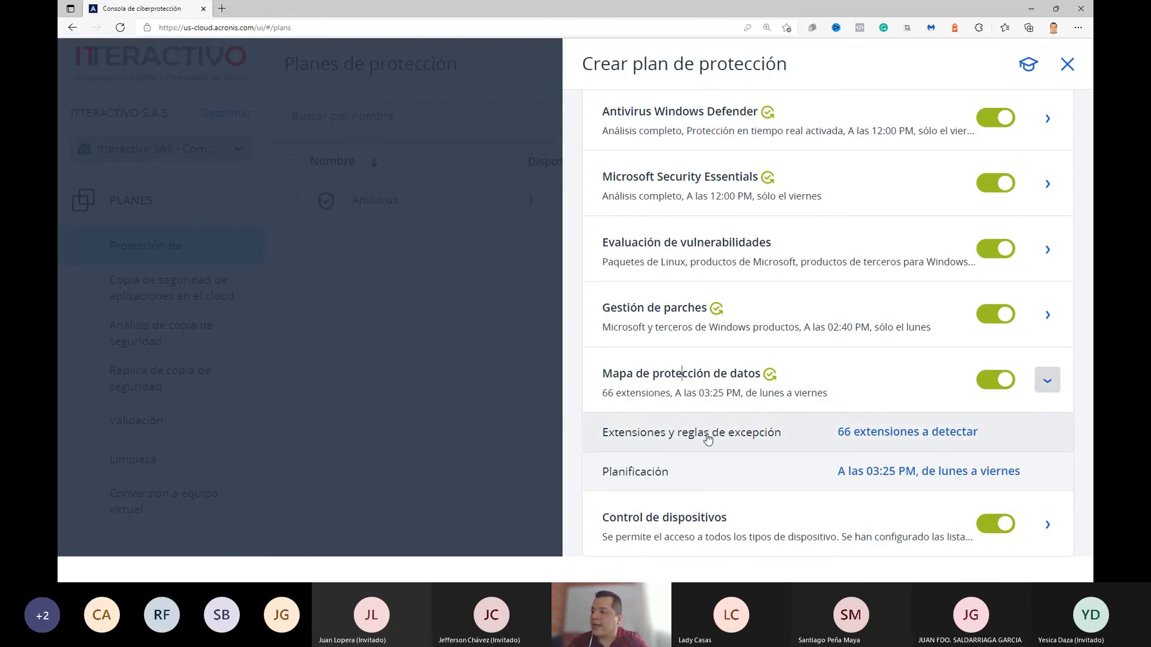
Expand the device control module, review its access settings for devices, ports and redirected devices, and close them unchanged
left_click(708, 524)
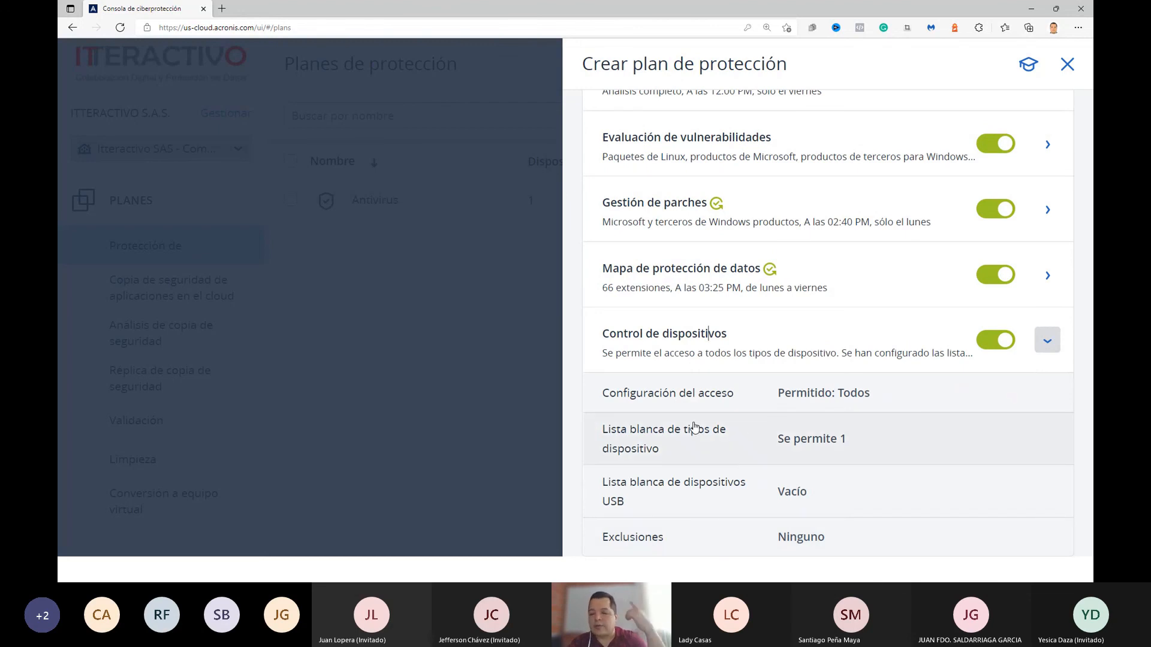
left_click(771, 403)
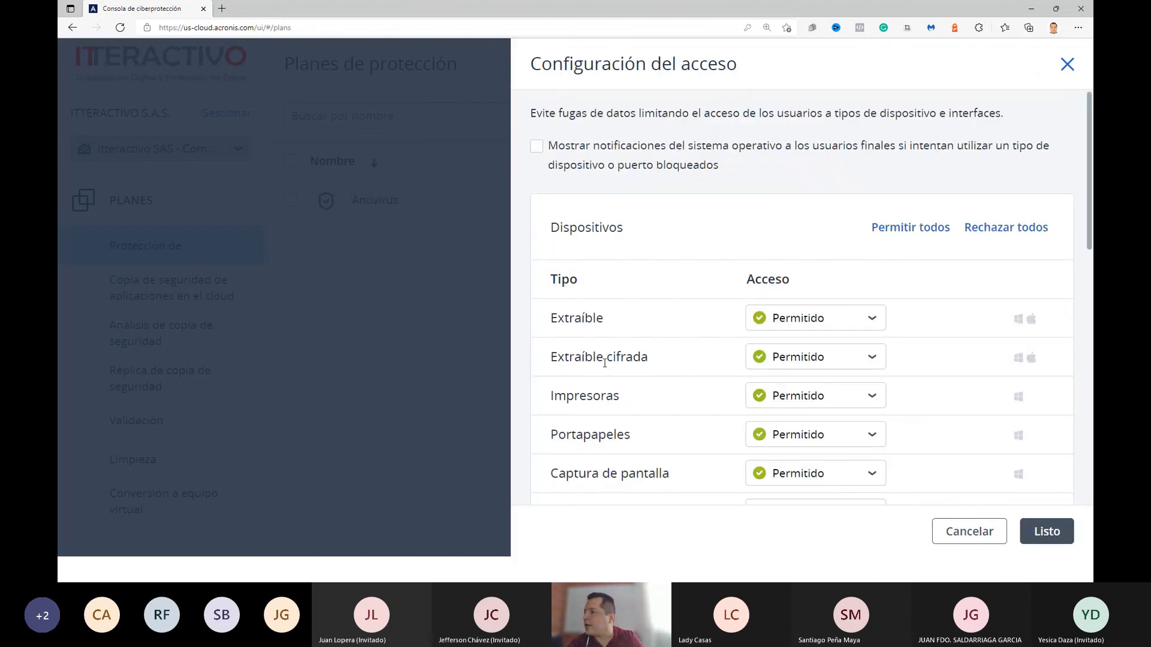
scroll(605, 362, "down", 3)
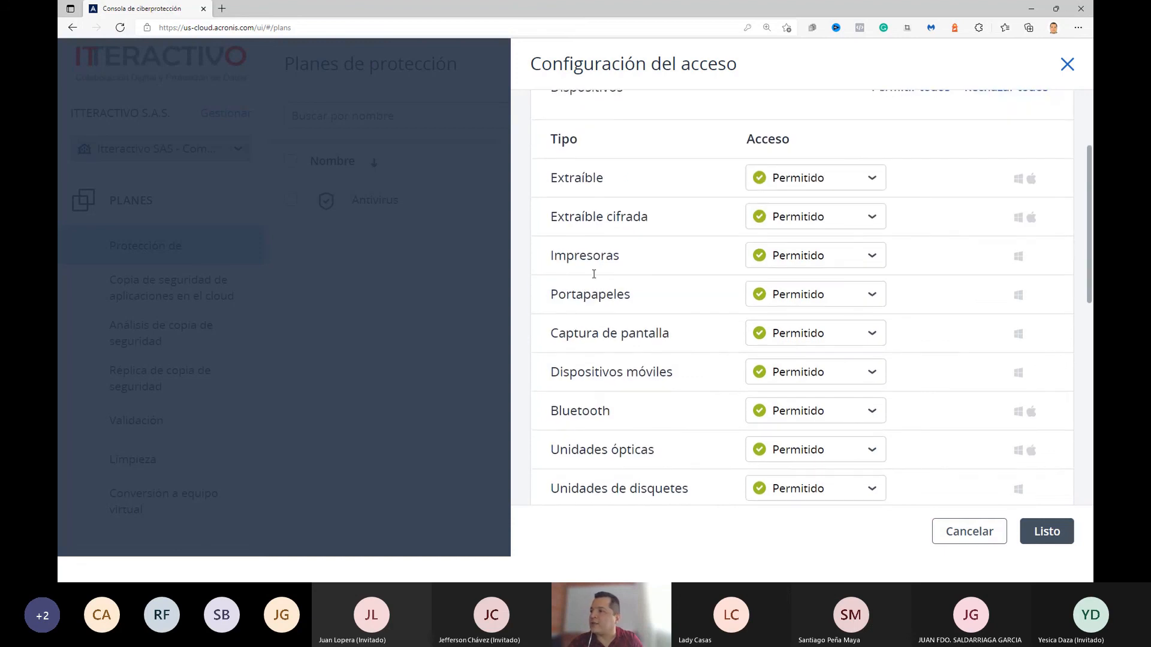
scroll(593, 288, "down", 1)
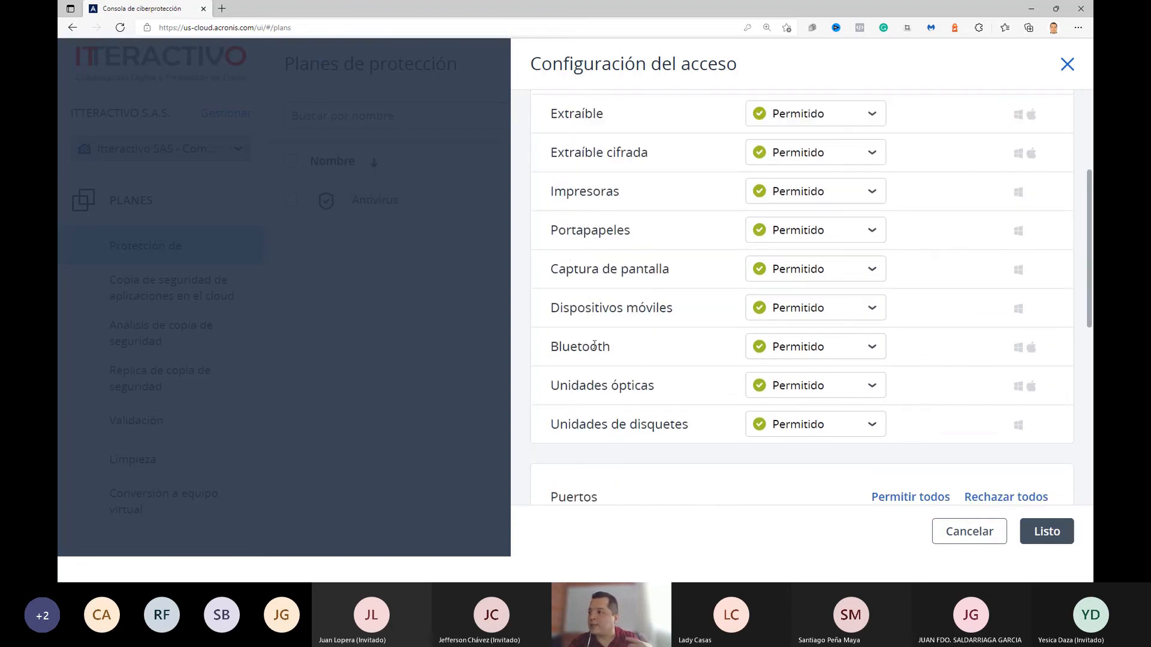
scroll(594, 343, "down", 1)
scroll(594, 344, "down", 3)
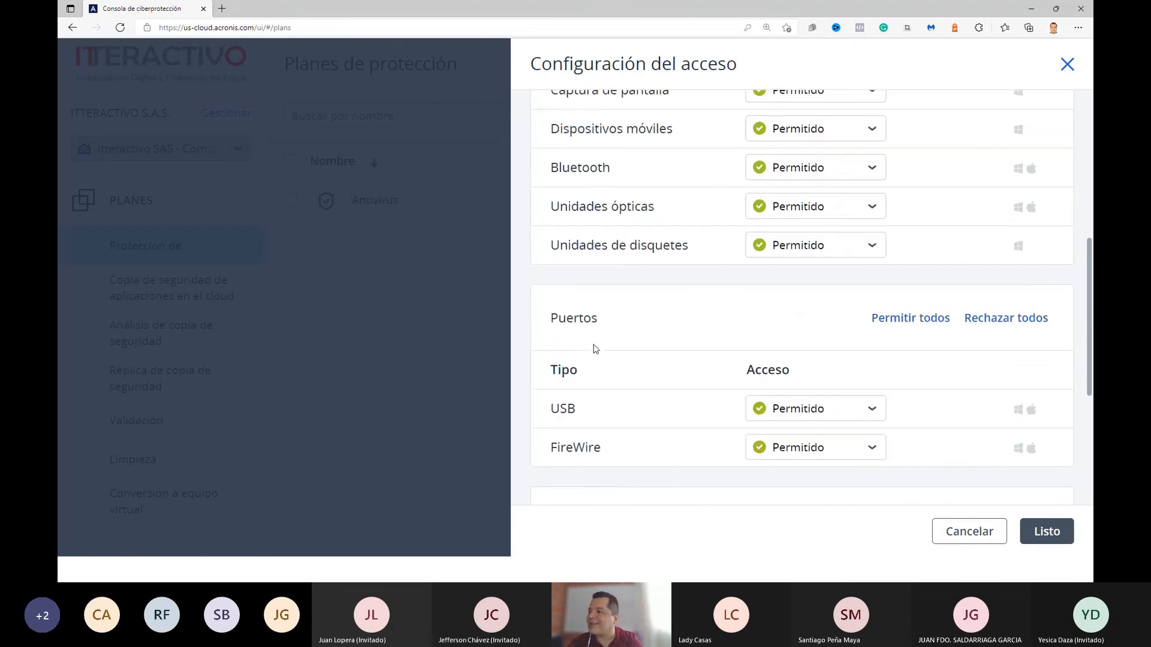
scroll(594, 345, "down", 3)
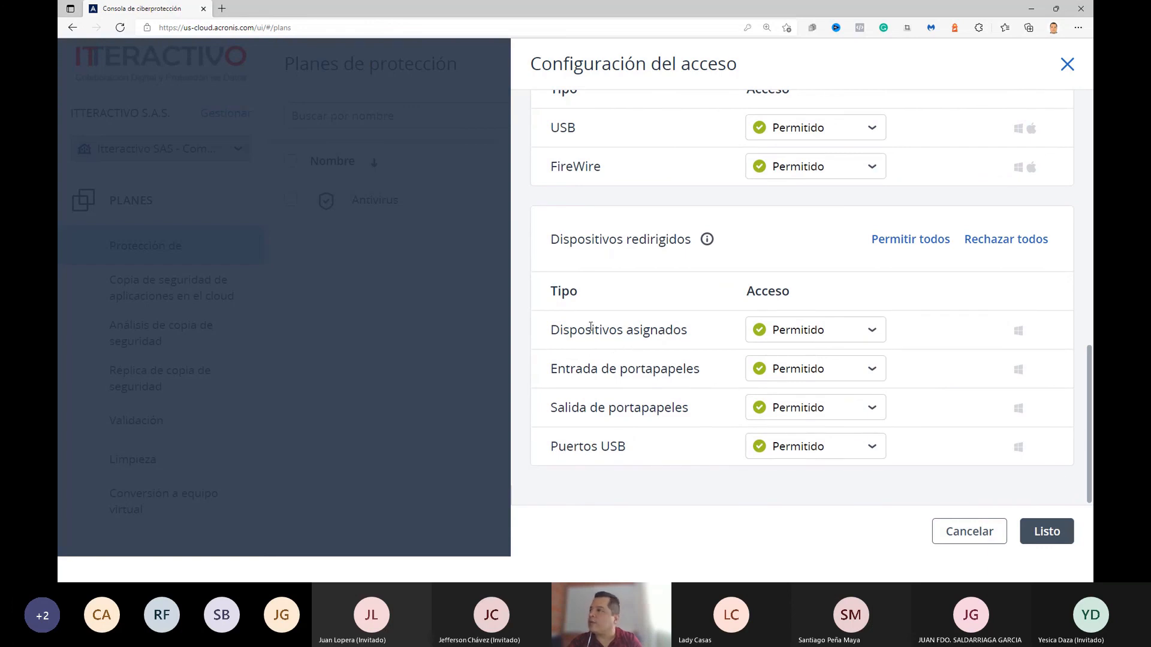
scroll(590, 327, "up", 2)
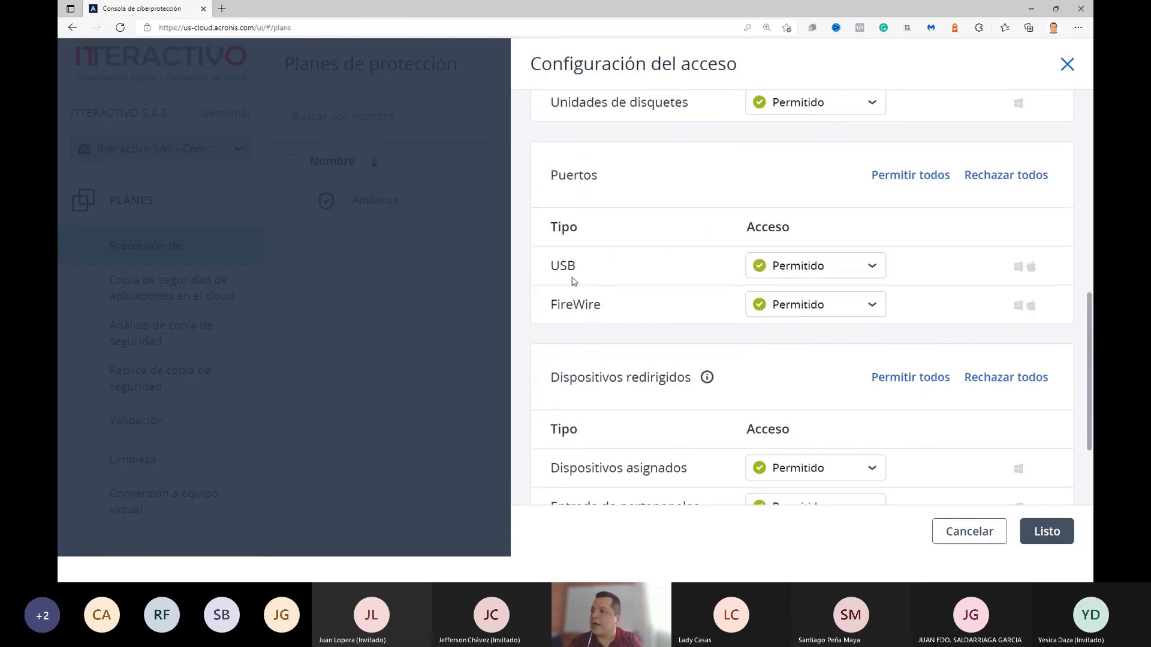
scroll(600, 260, "up", 6)
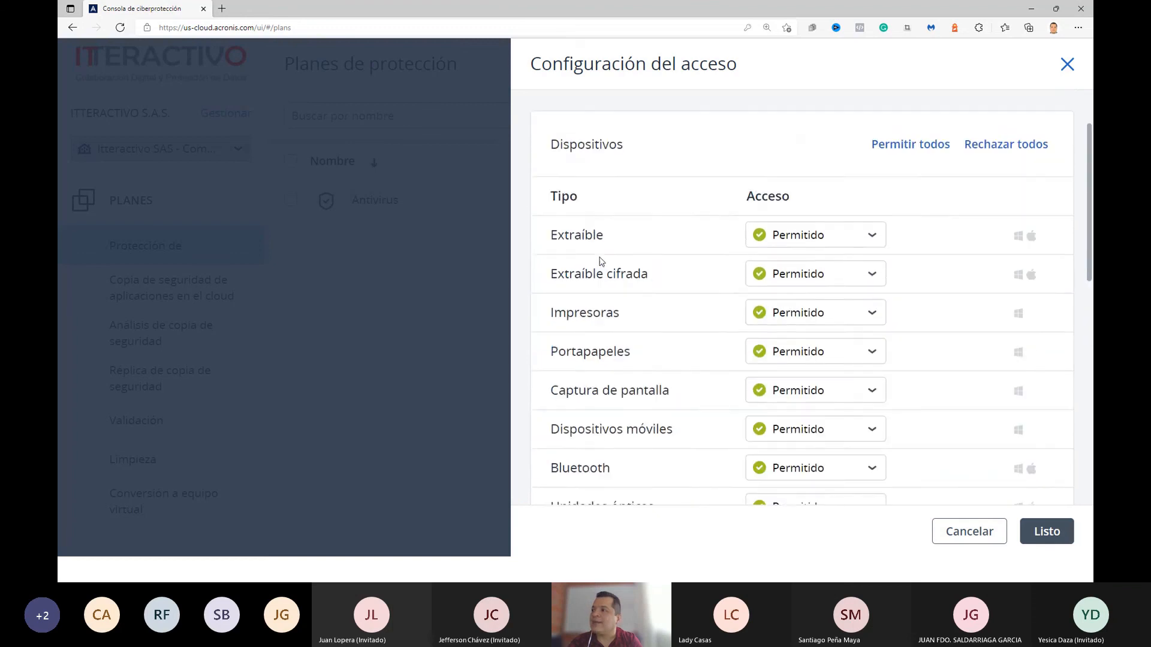
scroll(600, 260, "up", 1)
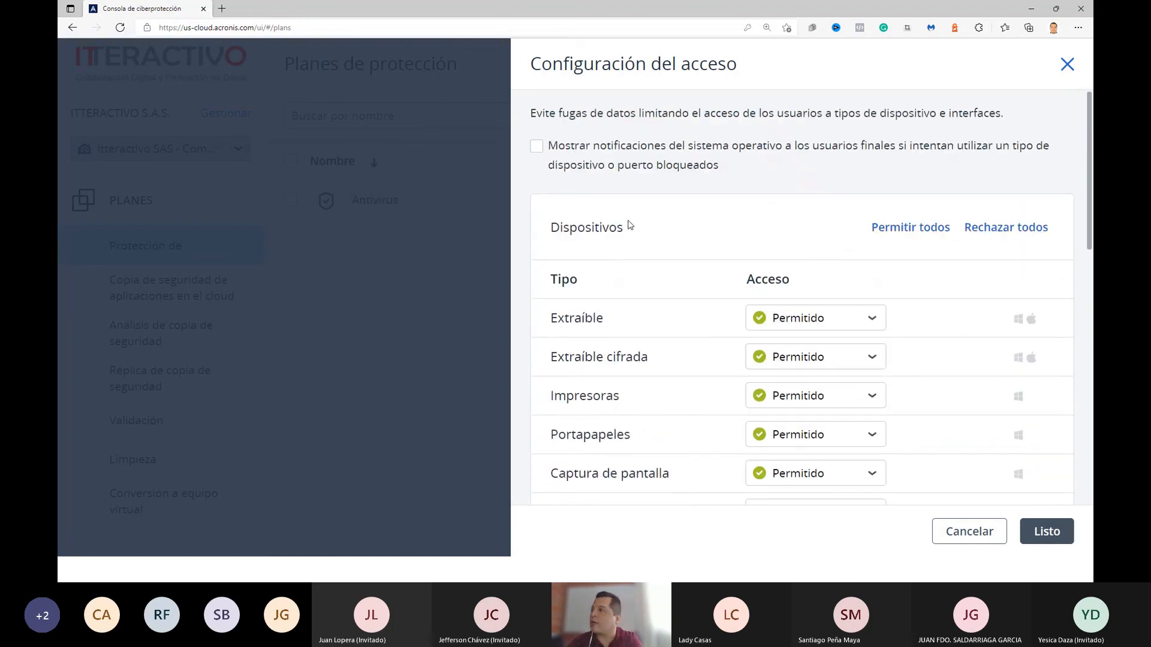
left_click(1067, 64)
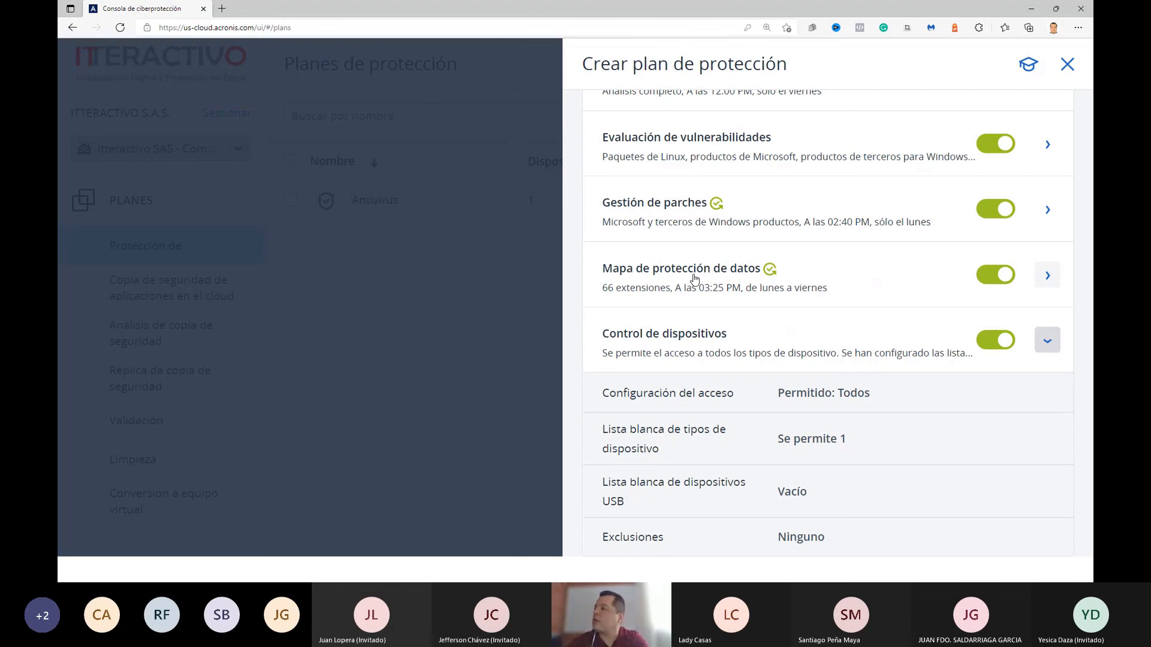
Look over the new plan's module list once more and close the plan without saving its changes
scroll(719, 249, "up", 3)
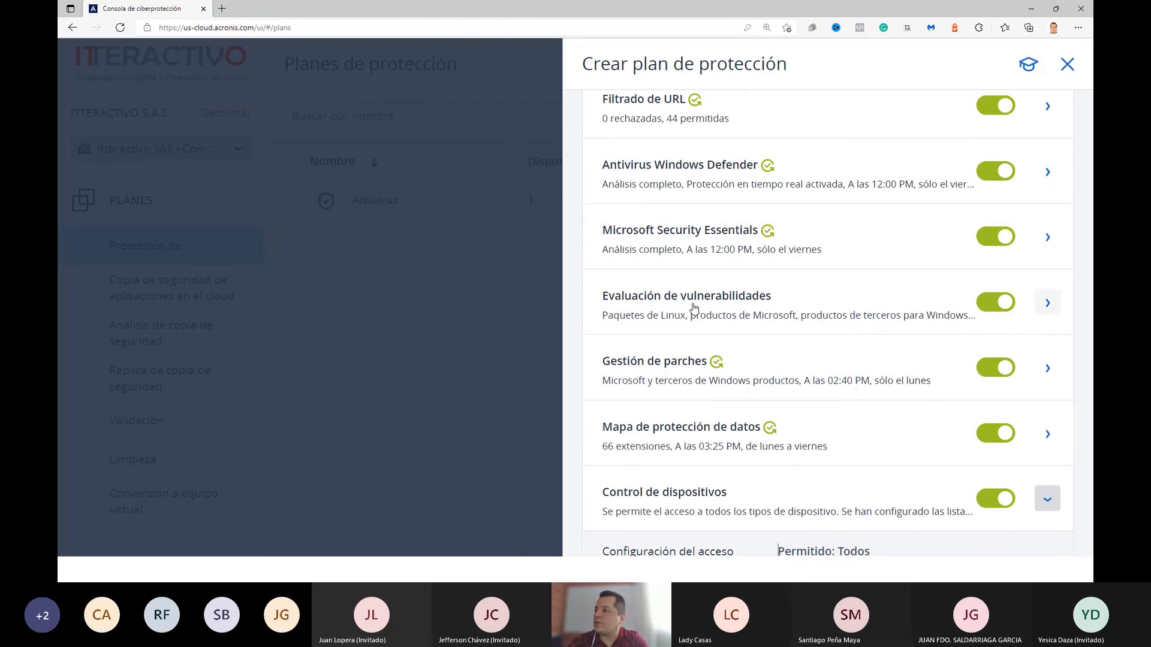
scroll(687, 294, "down", 2)
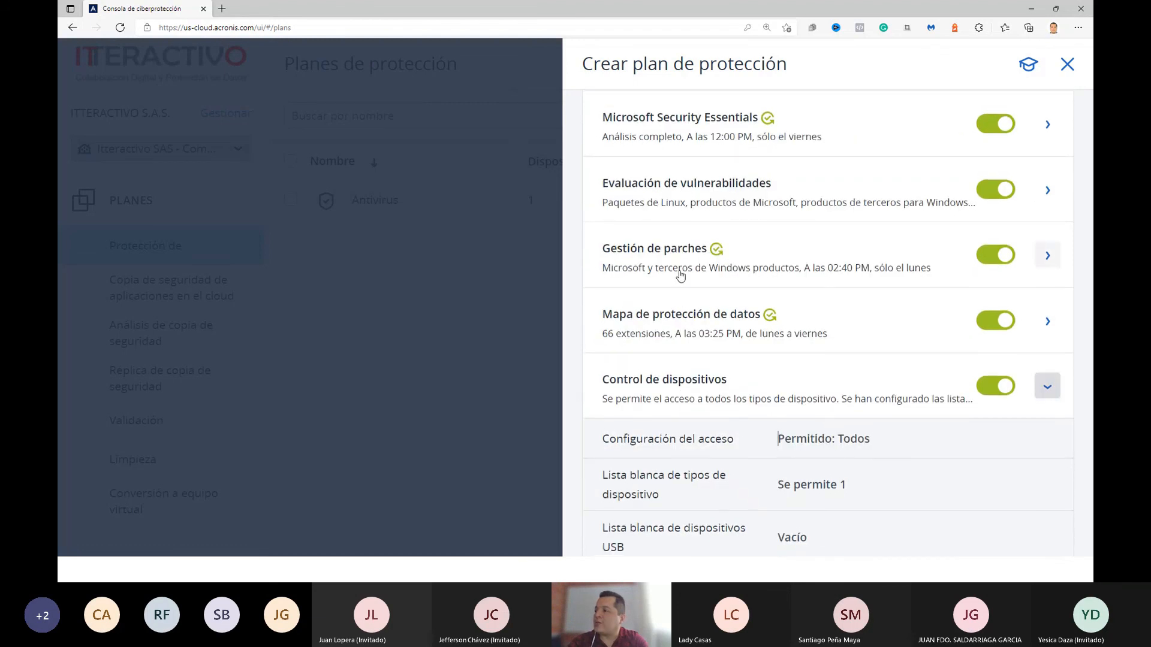
scroll(695, 426, "down", 1)
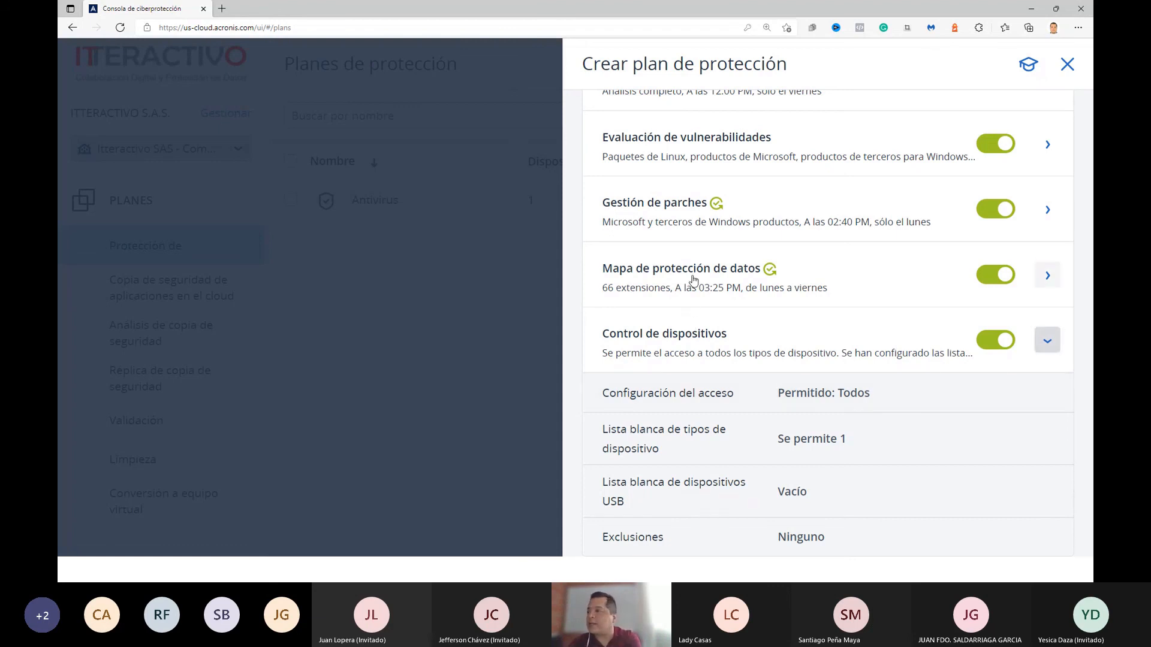
scroll(696, 277, "up", 1)
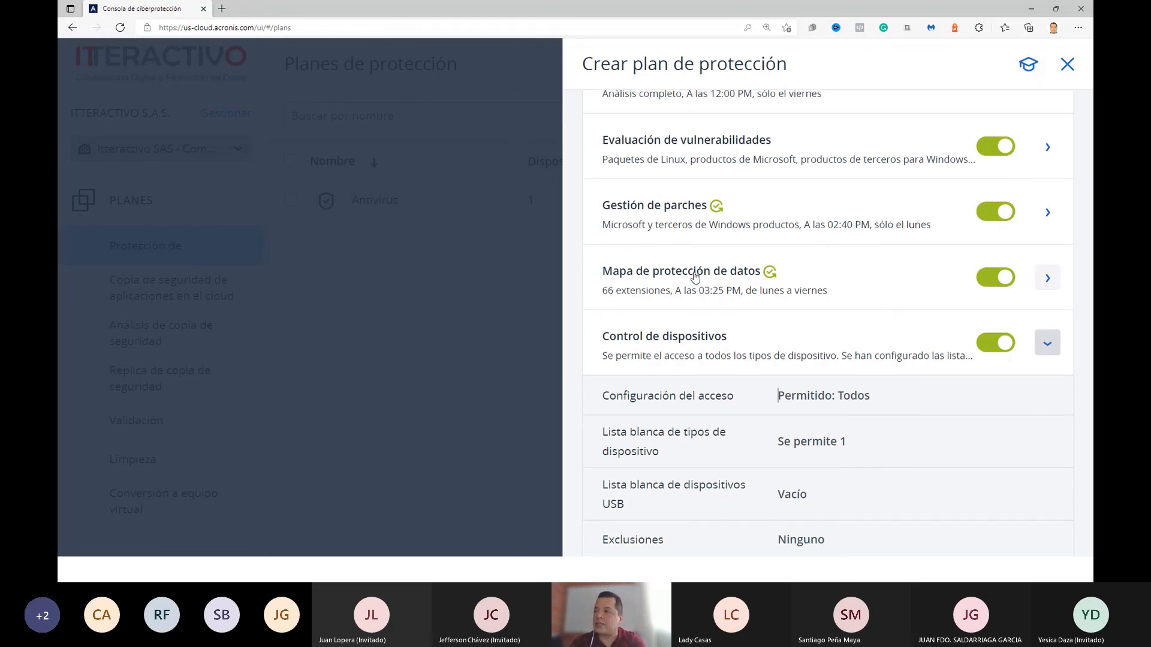
scroll(695, 277, "up", 1)
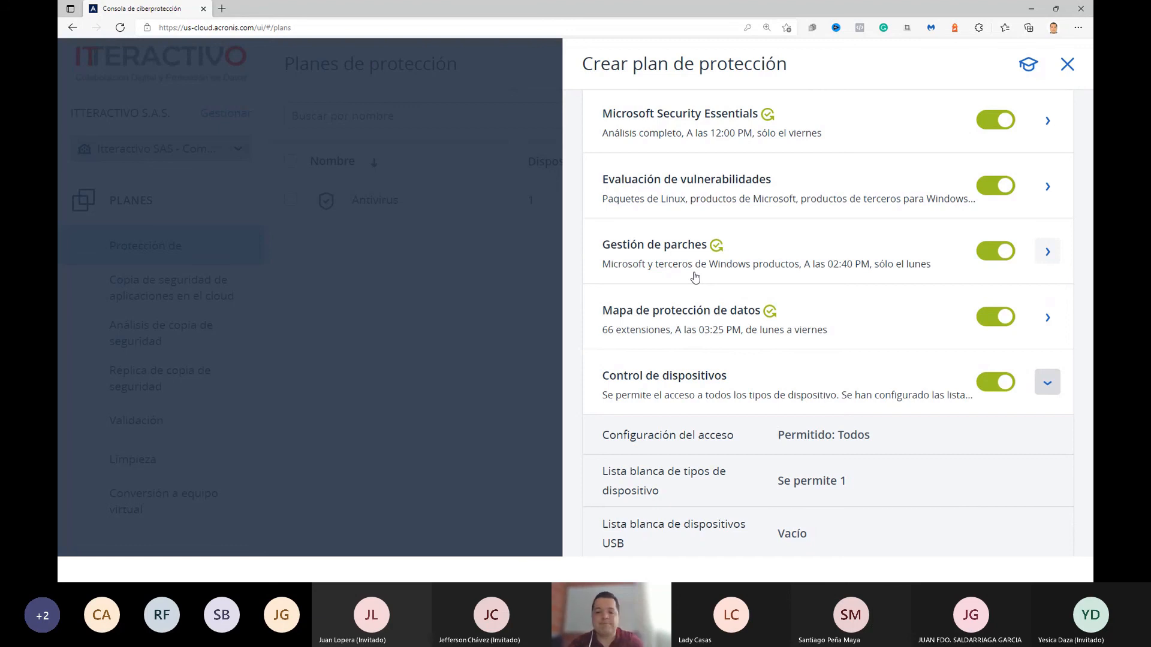
scroll(675, 332, "down", 1)
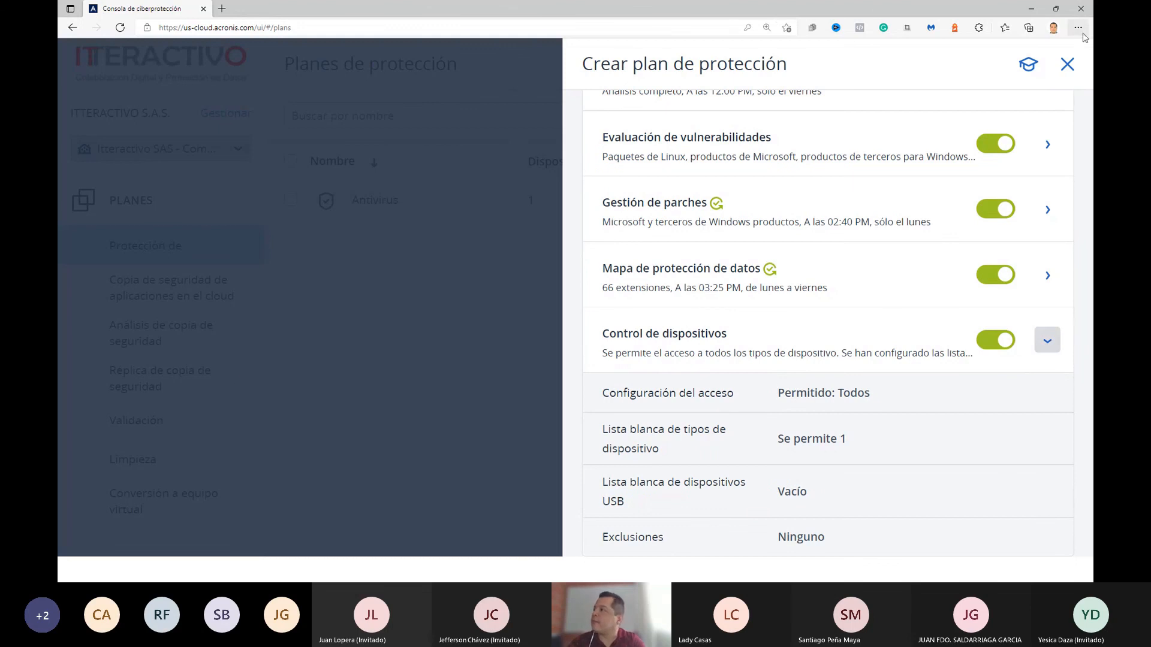
left_click(1067, 64)
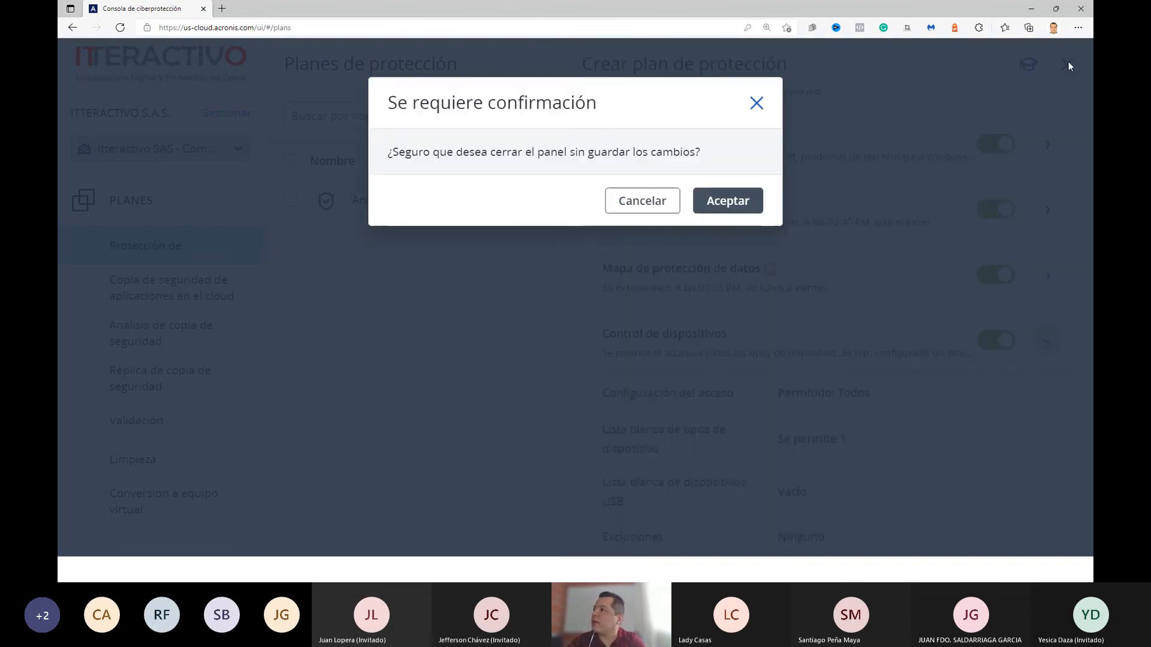
left_click(730, 200)
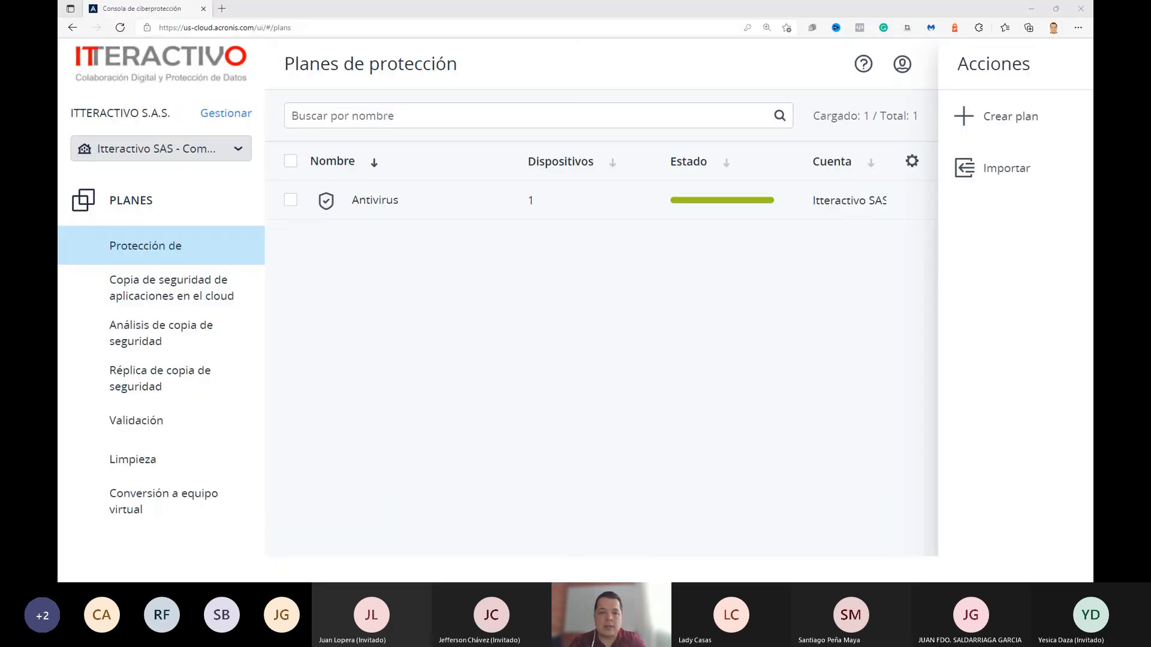
Open Windows Task Manager in its detailed view, check the running applications and background processes, and close it
key("ctrl+shift+Escape")
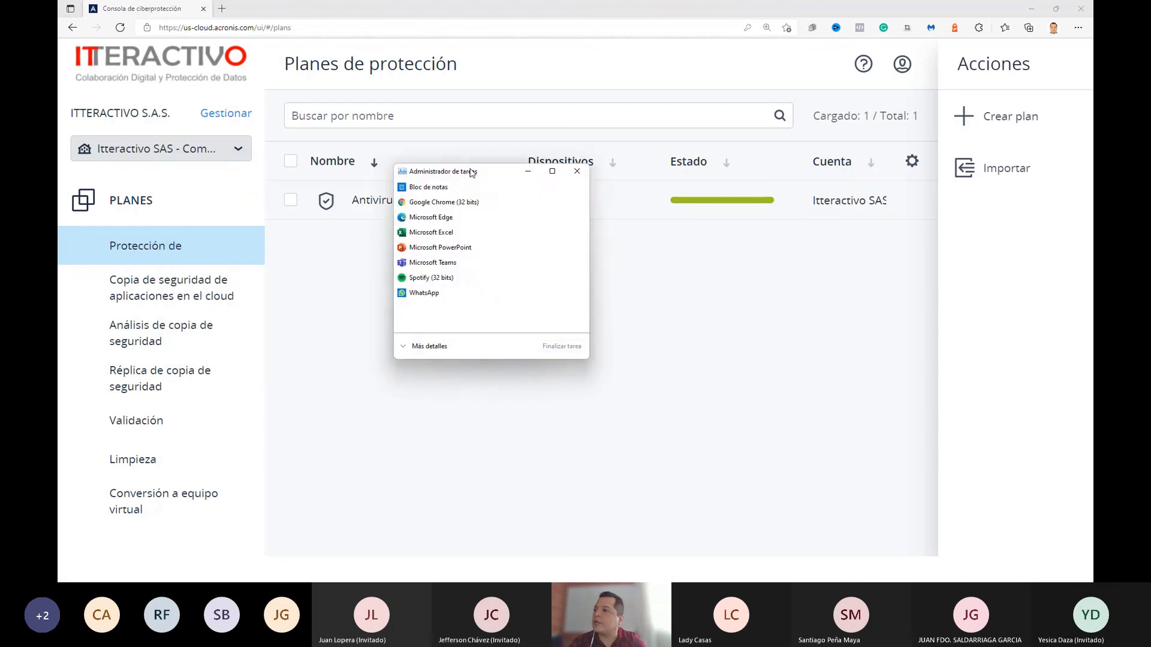
left_click(443, 355)
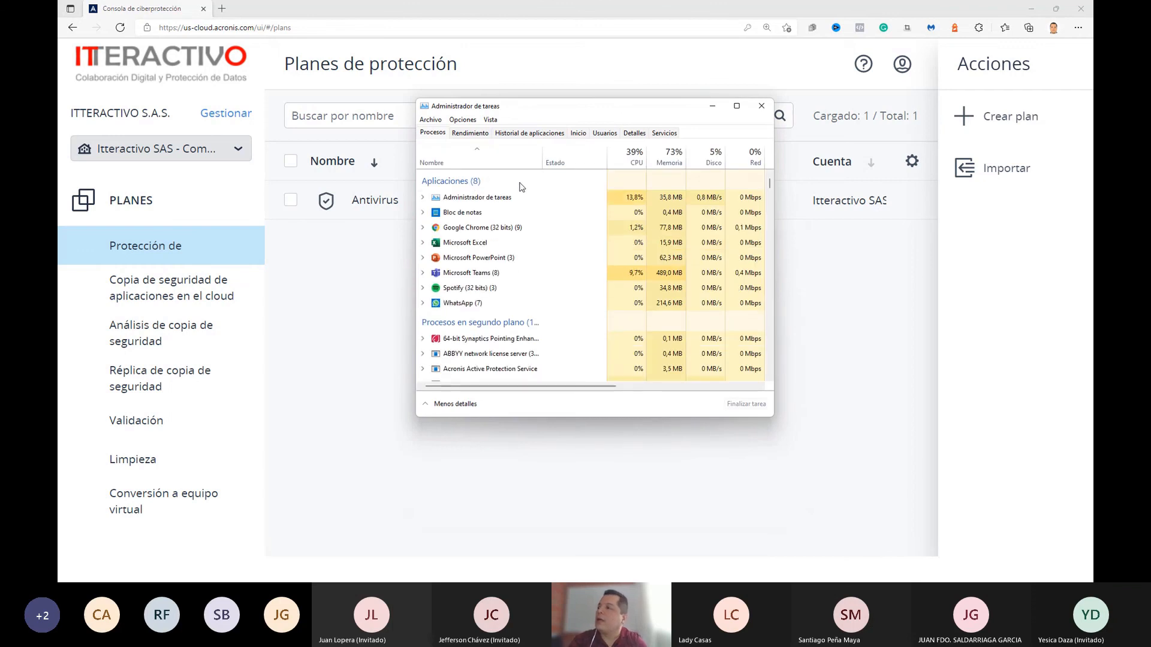
left_click(477, 195)
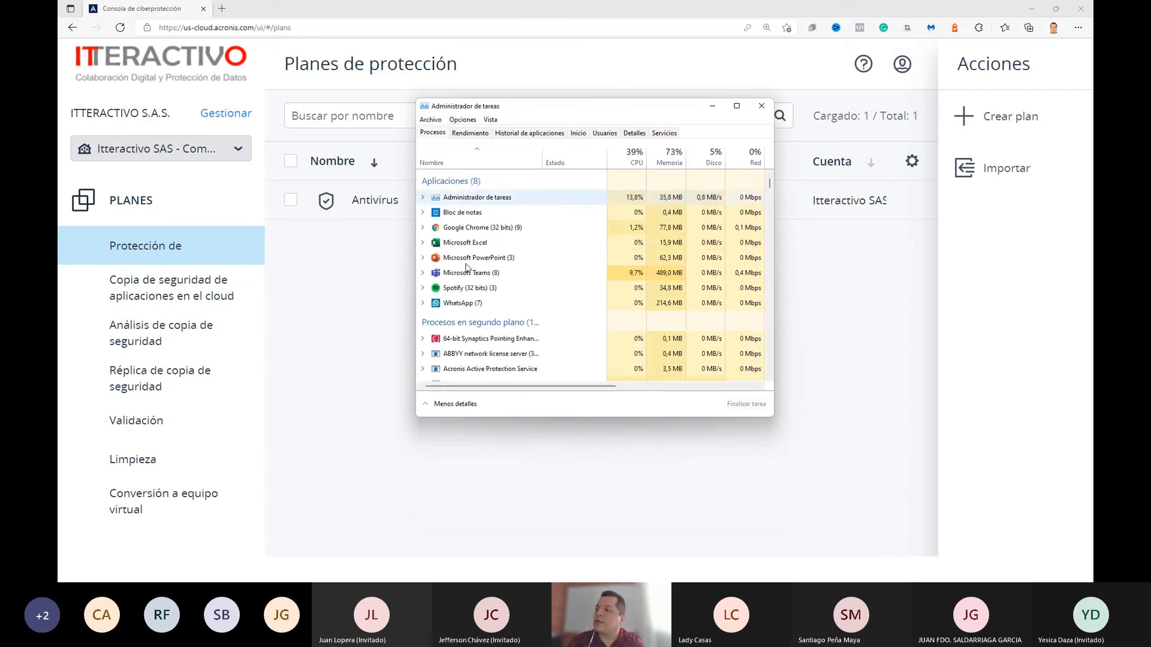
key("alt+F4")
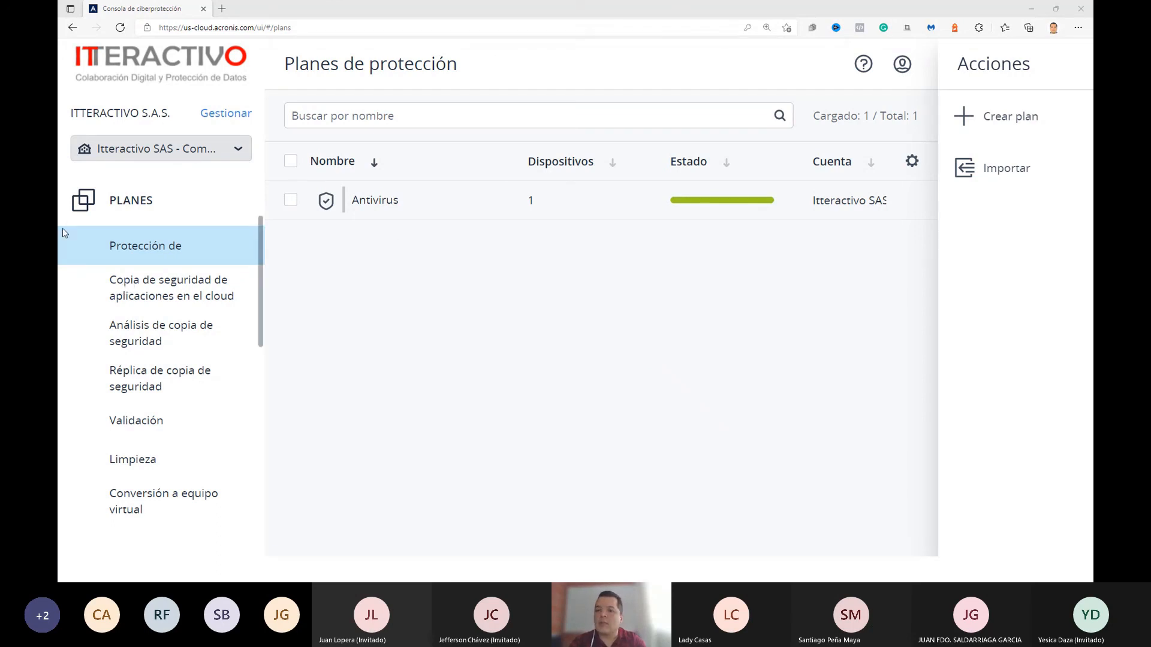
Move Task Manager over the plans page, expand its detailed view, and check the Acronis protection, agent and managed machine background processes' resource use
left_click_drag(58, 251, 491, 120)
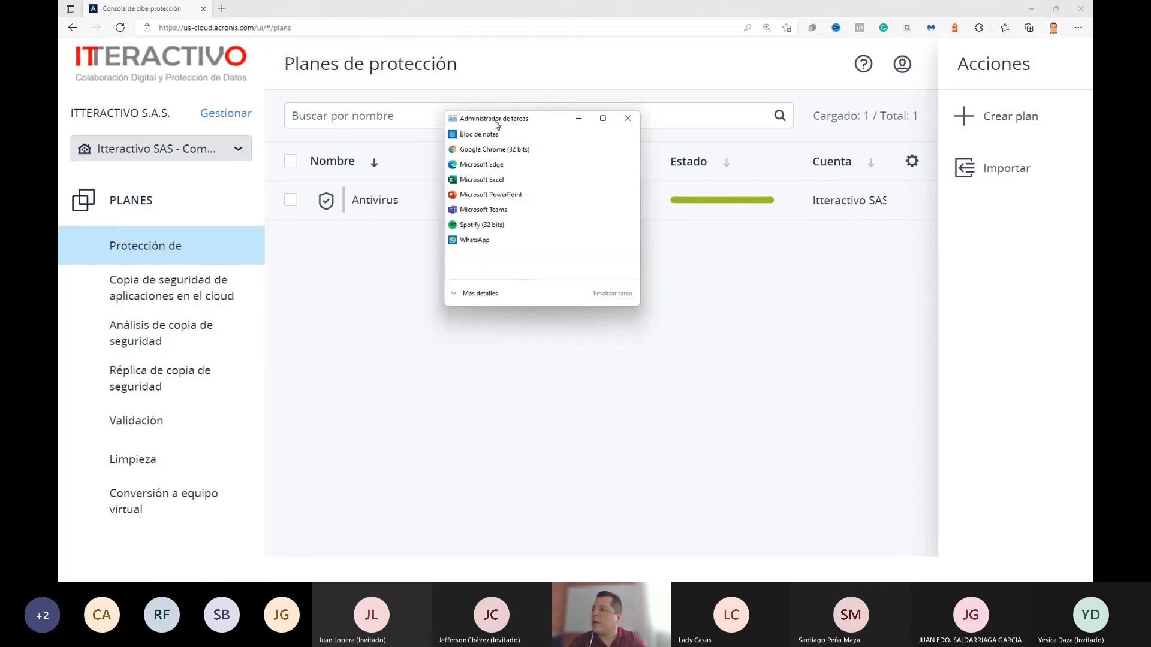
left_click(474, 293)
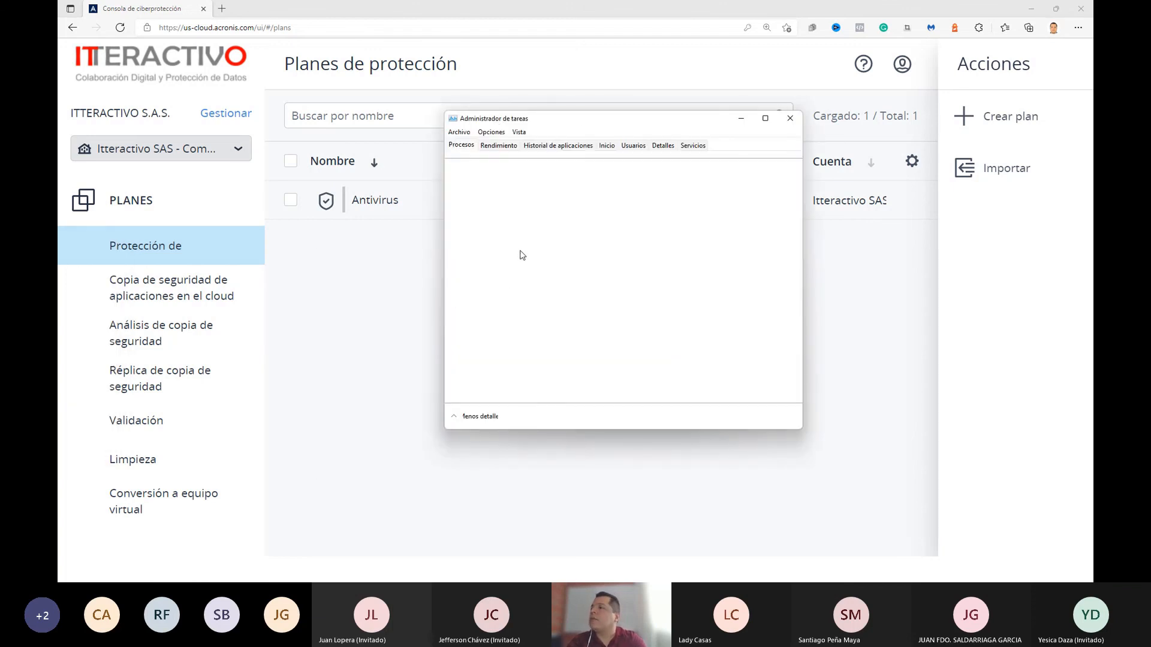
scroll(552, 336, "down", 3)
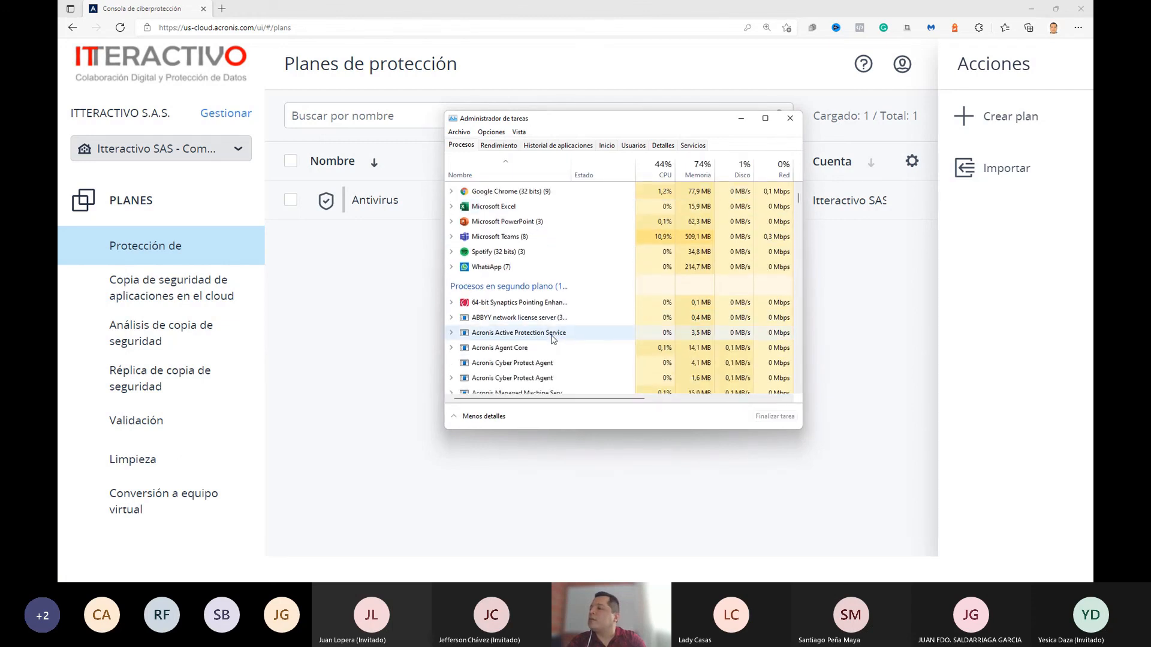
left_click(524, 315)
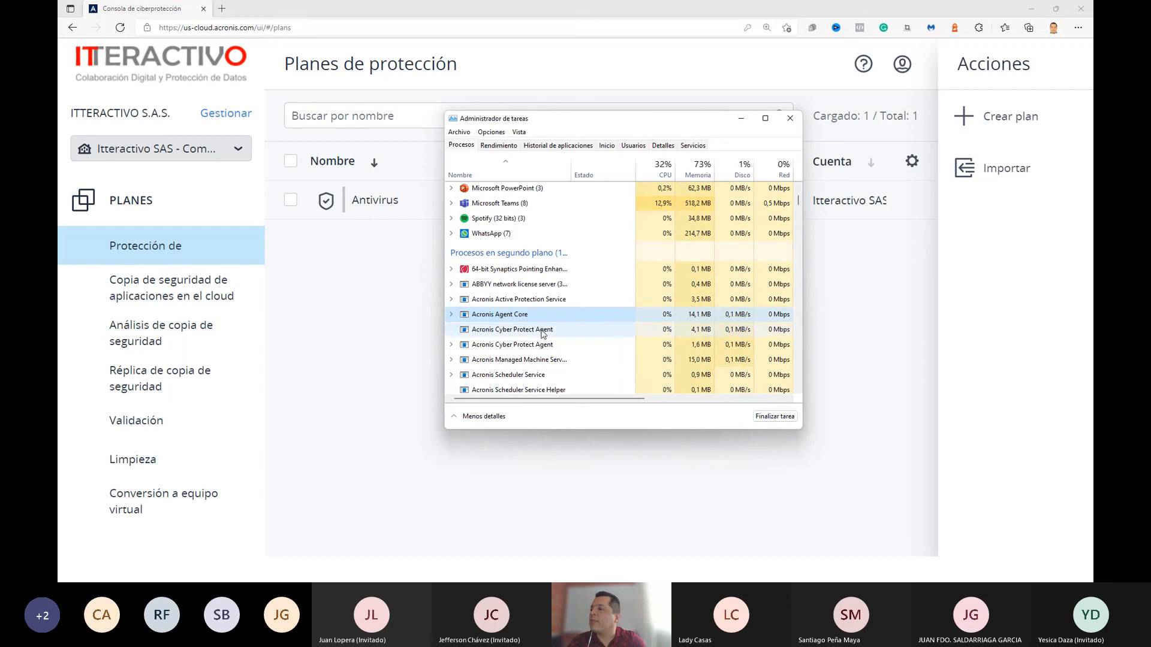
left_click(513, 333)
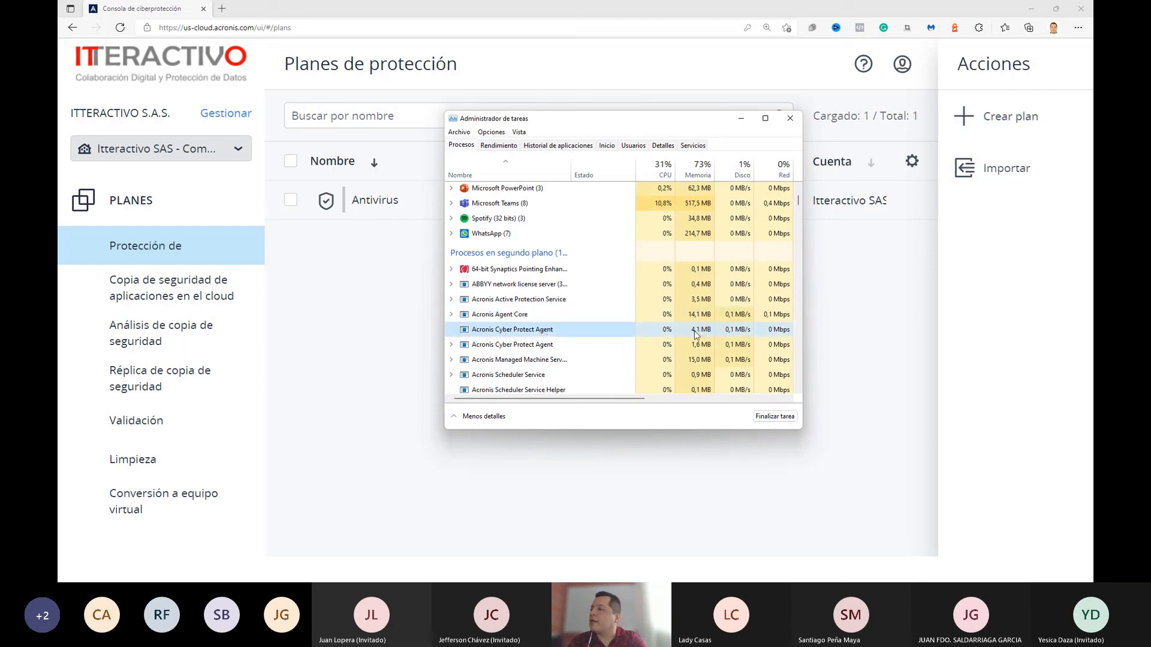
left_click(547, 346)
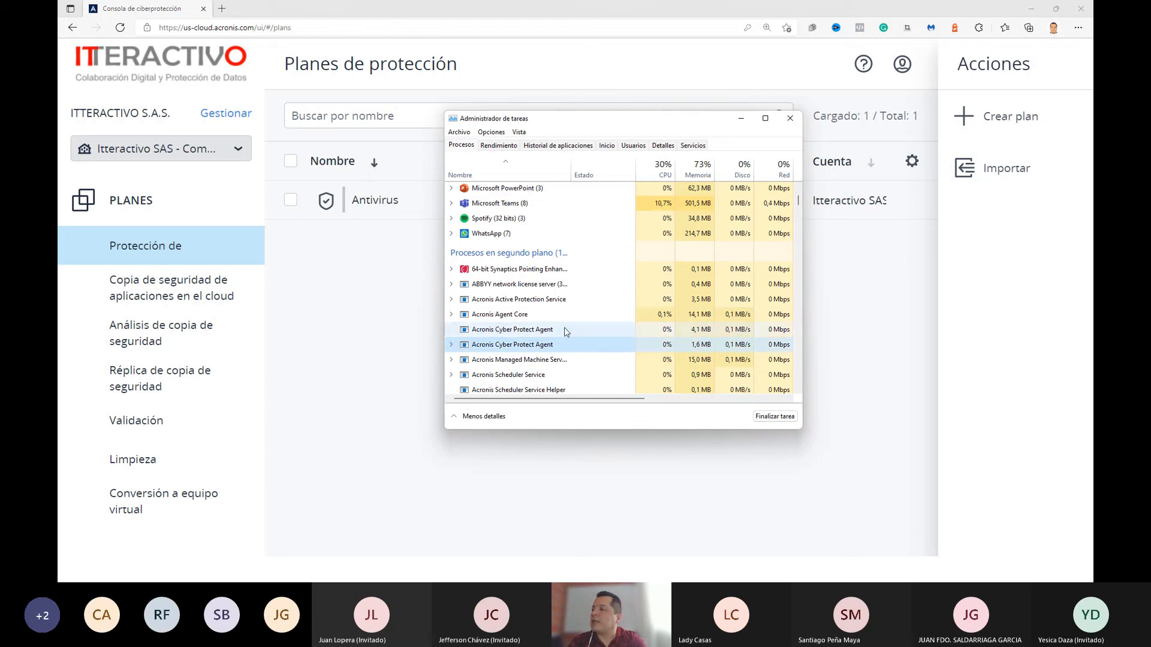
left_click(530, 362)
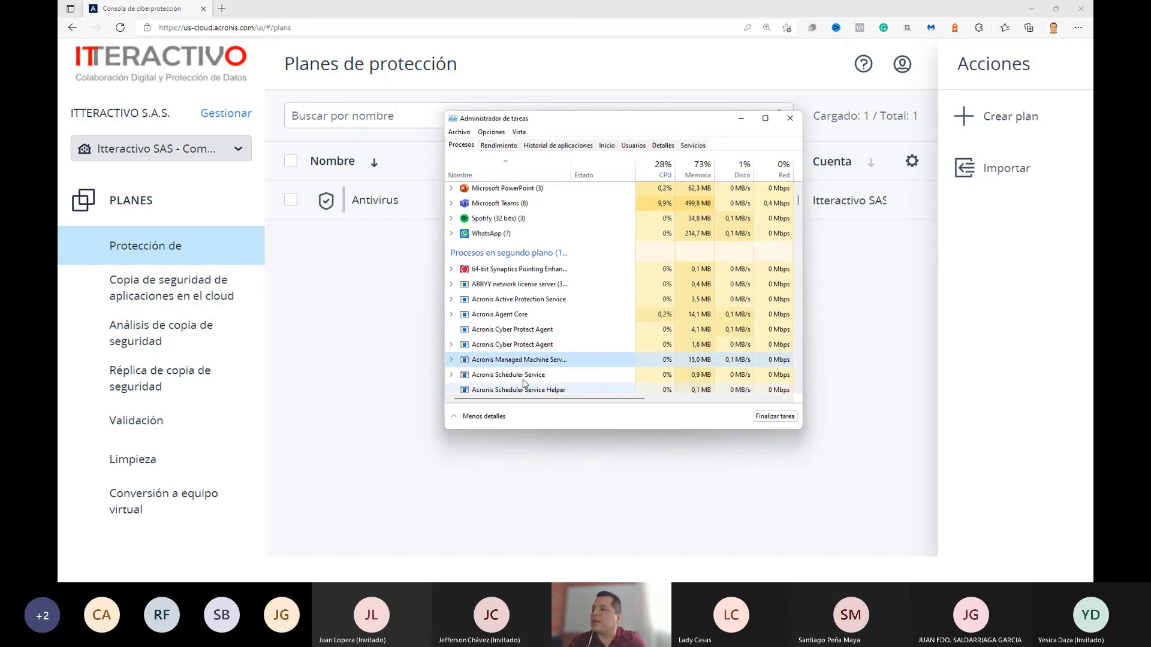
left_click(523, 303)
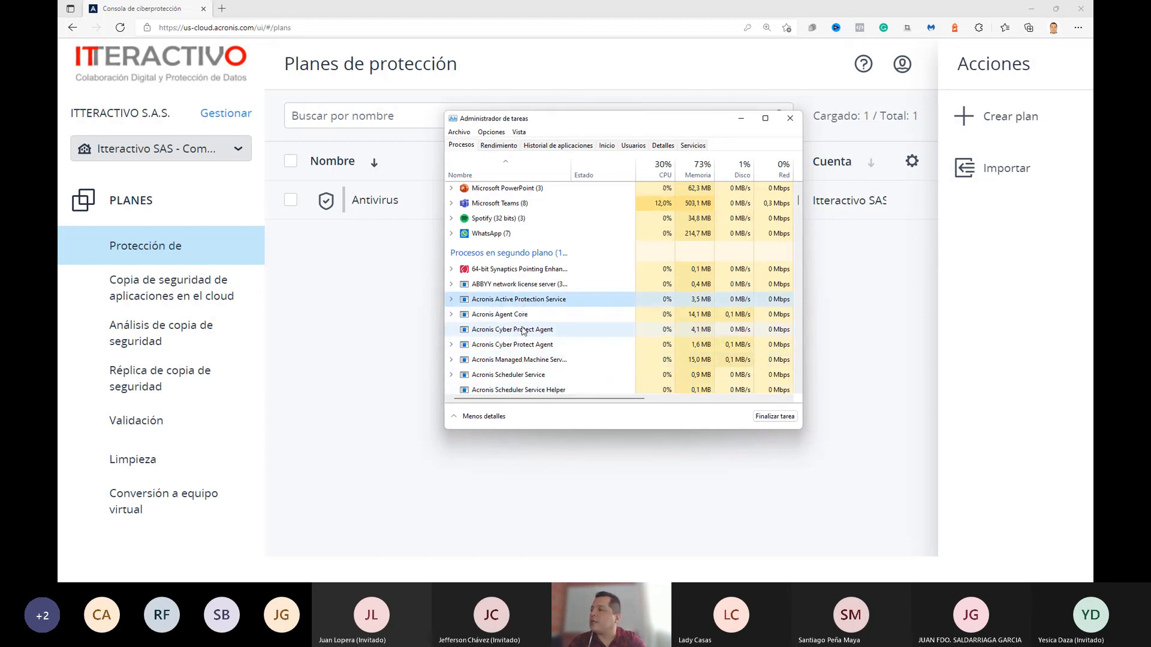
Check the resource use of the remaining Acronis background processes, including Acronis Task Manager, TIB Mounter Monitor and Acronis Updater
scroll(519, 360, "down", 1)
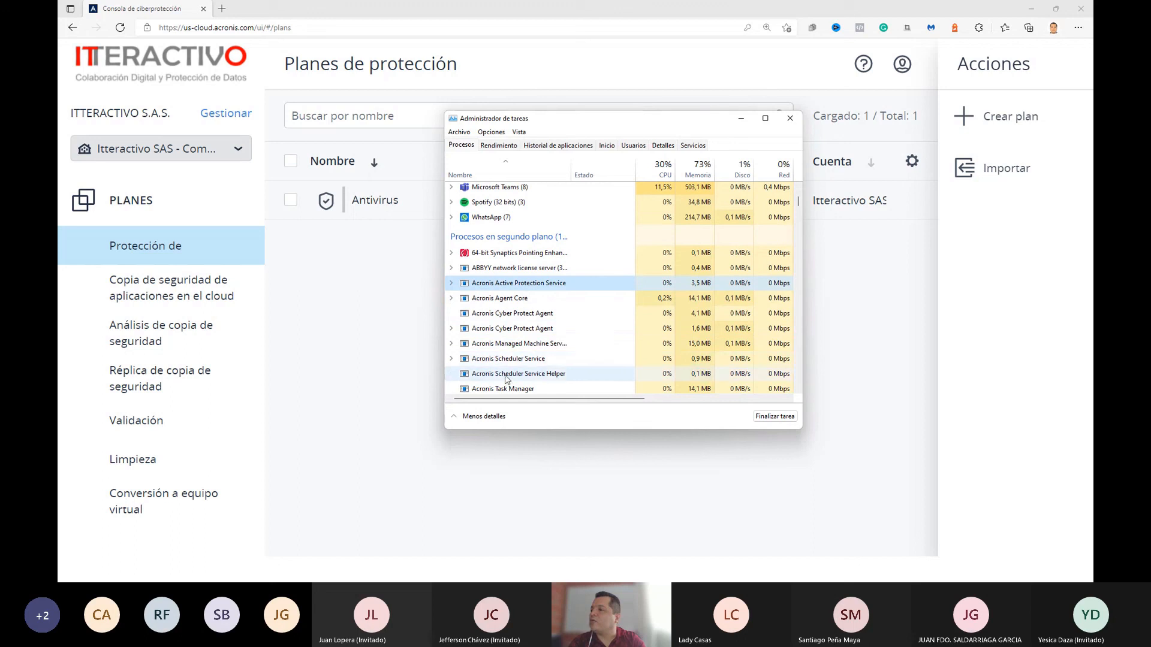
scroll(506, 377, "down", 1)
left_click(506, 377)
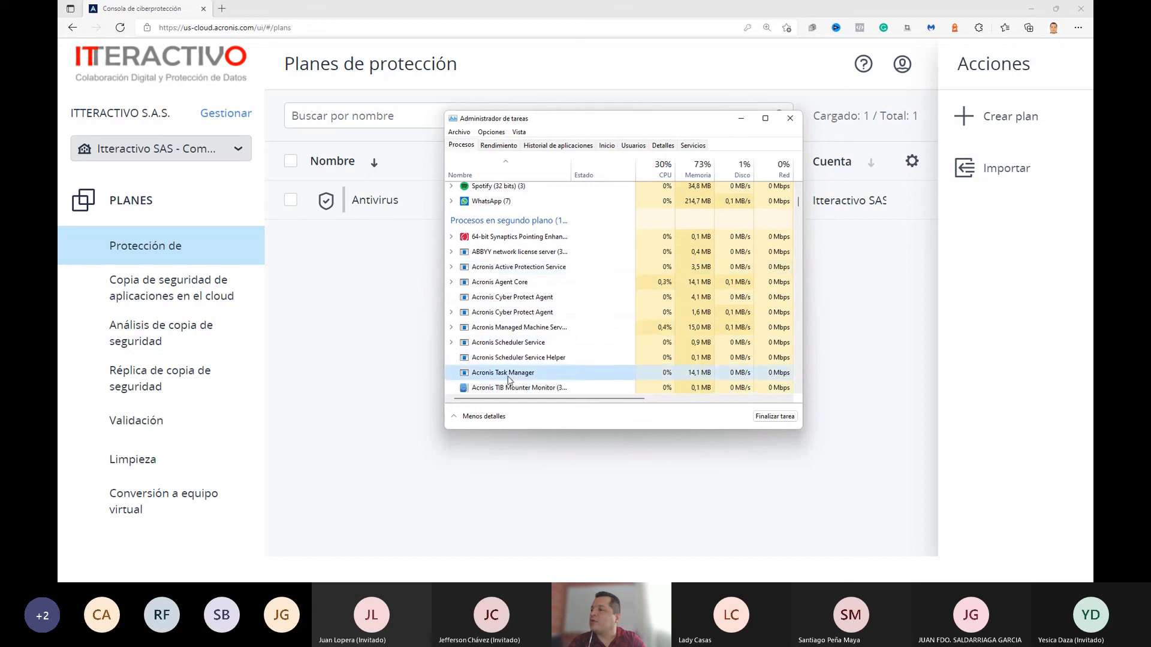
left_click(501, 388)
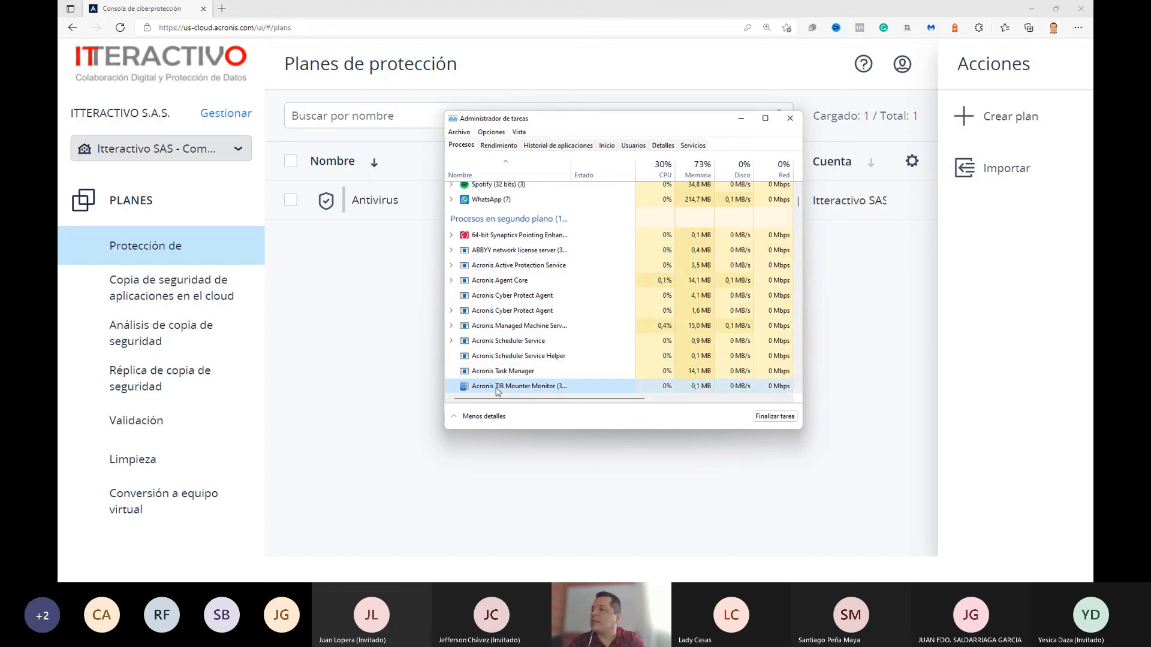
scroll(513, 366, "down", 2)
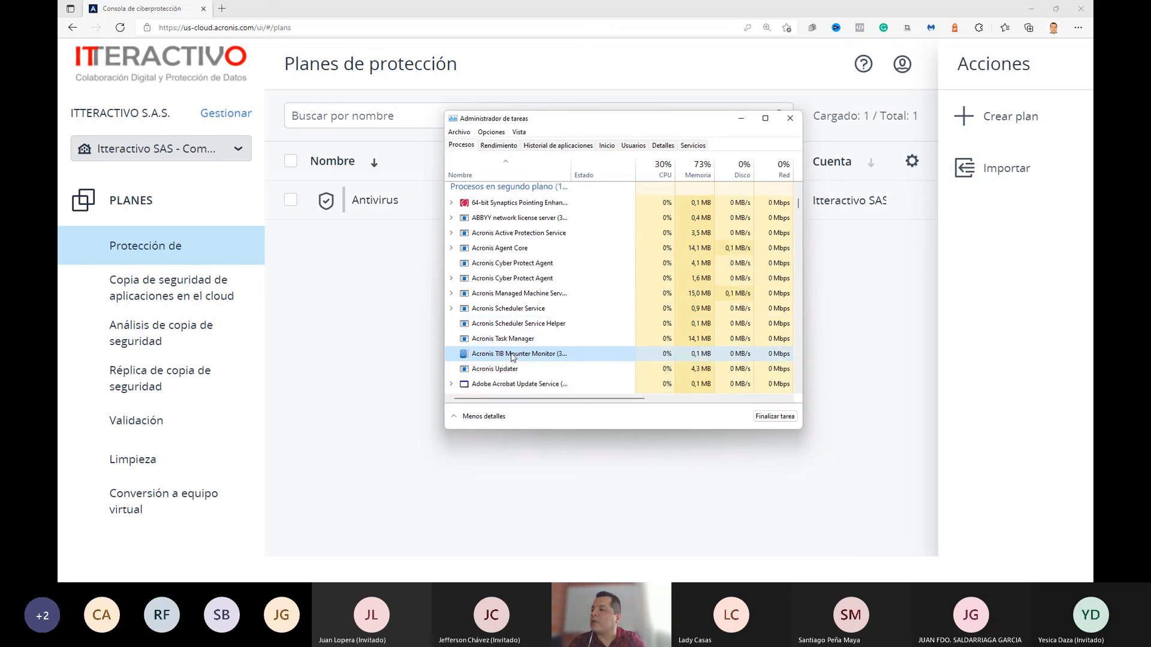
left_click(508, 370)
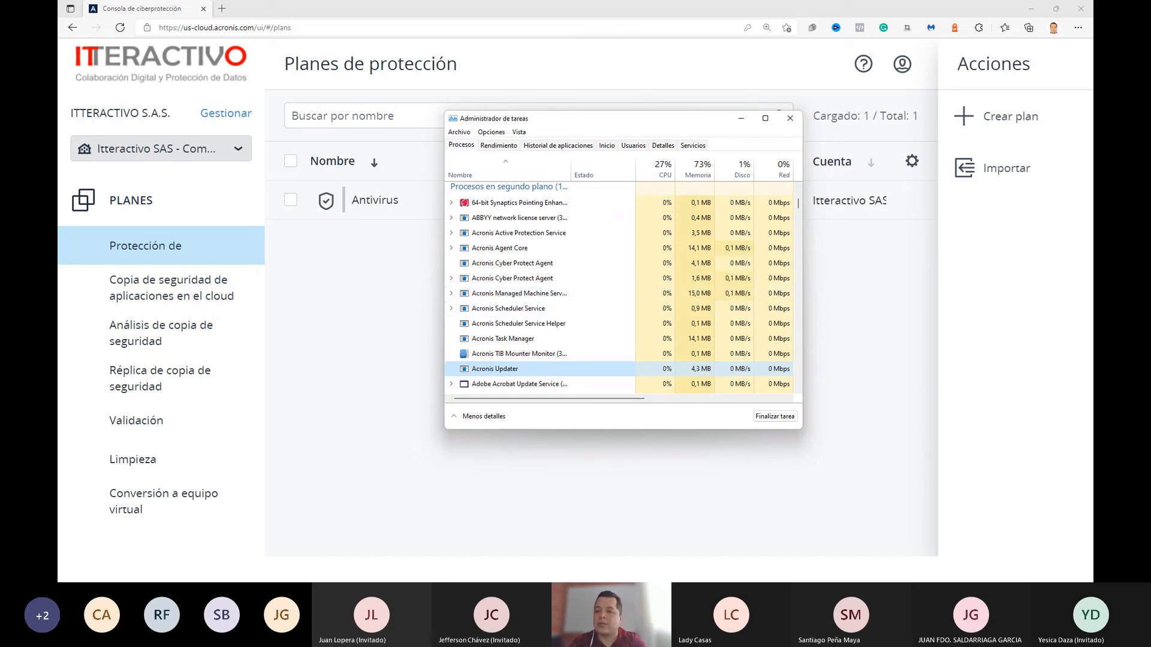
Return to the protection plans page, switch to the PowerPoint slide show and advance to the closing "Gracias" slide
left_click(421, 304)
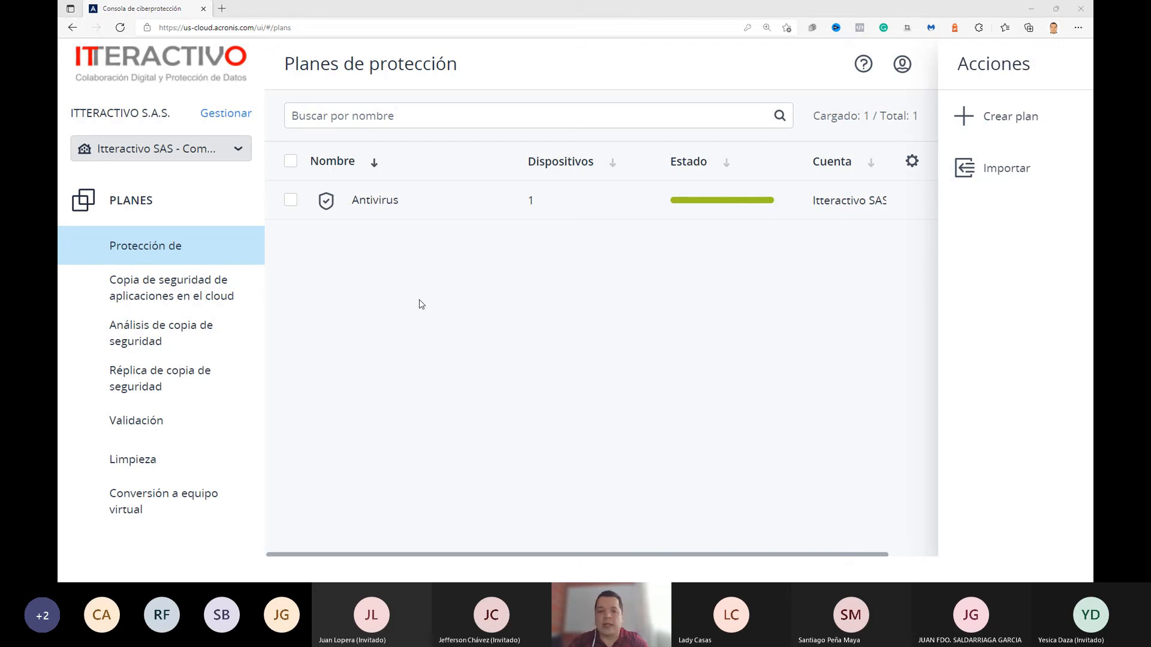
key("alt+Tab")
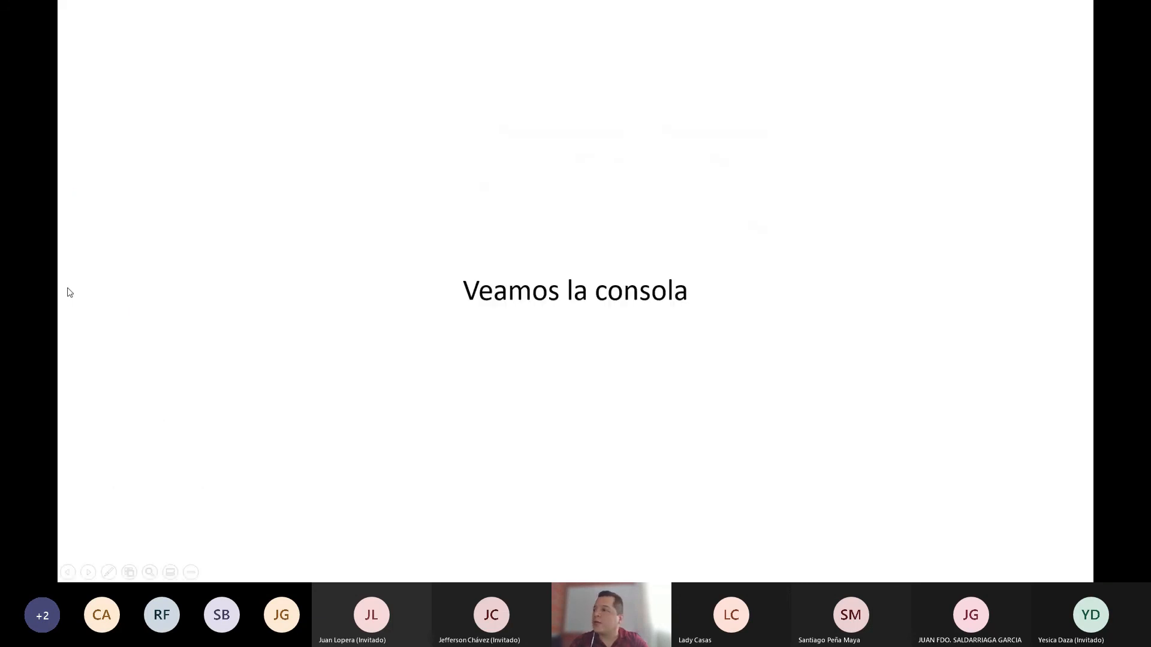
key("Right")
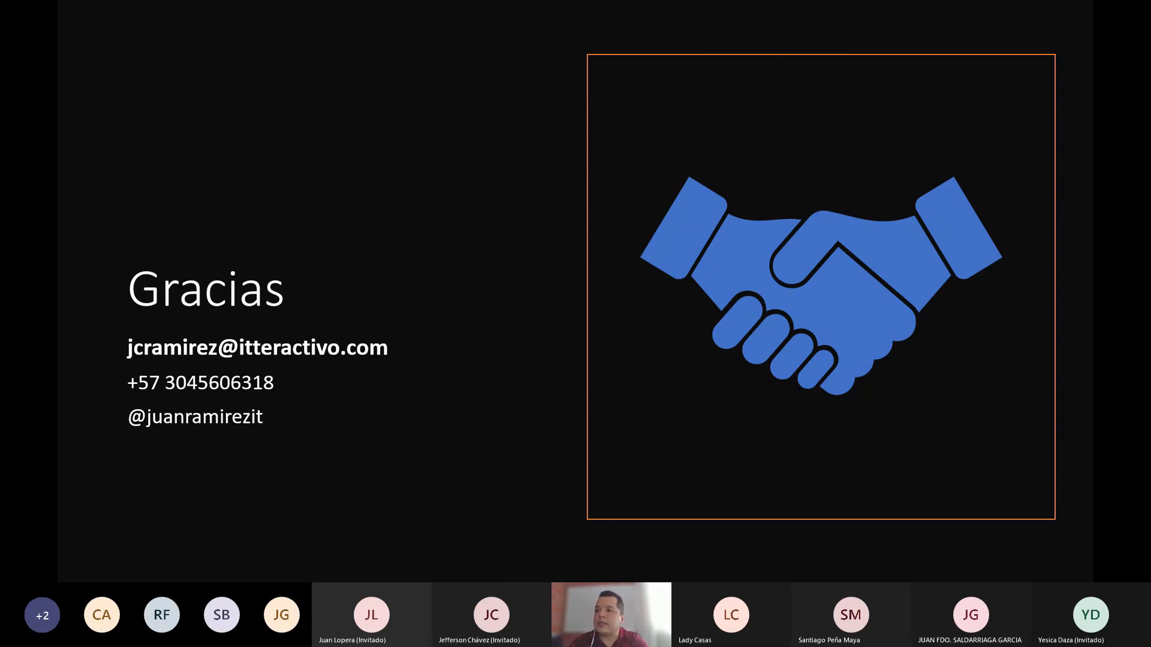